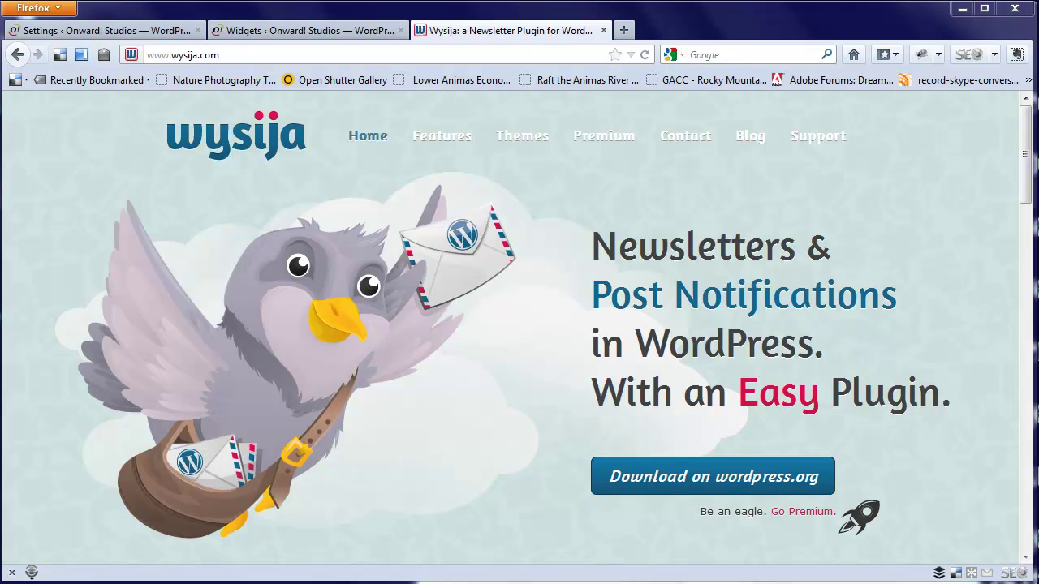
Step: Show Wysija Settings and review the Basics company address and notification e-mail options
click(144, 30)
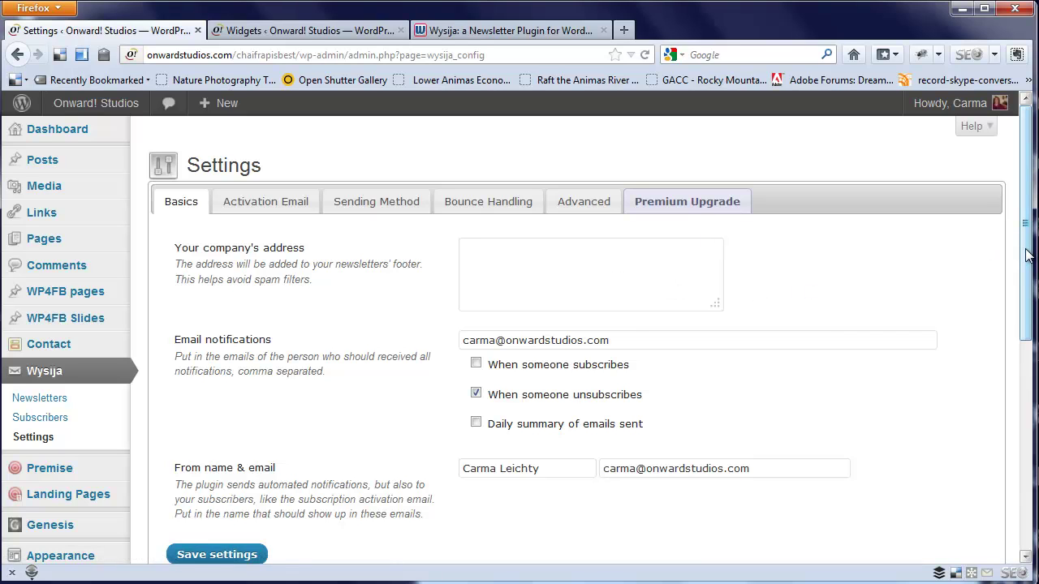
mouse_move(1027, 255)
mouse_down()
mouse_move(1027, 386)
mouse_move(1025, 258)
mouse_up()
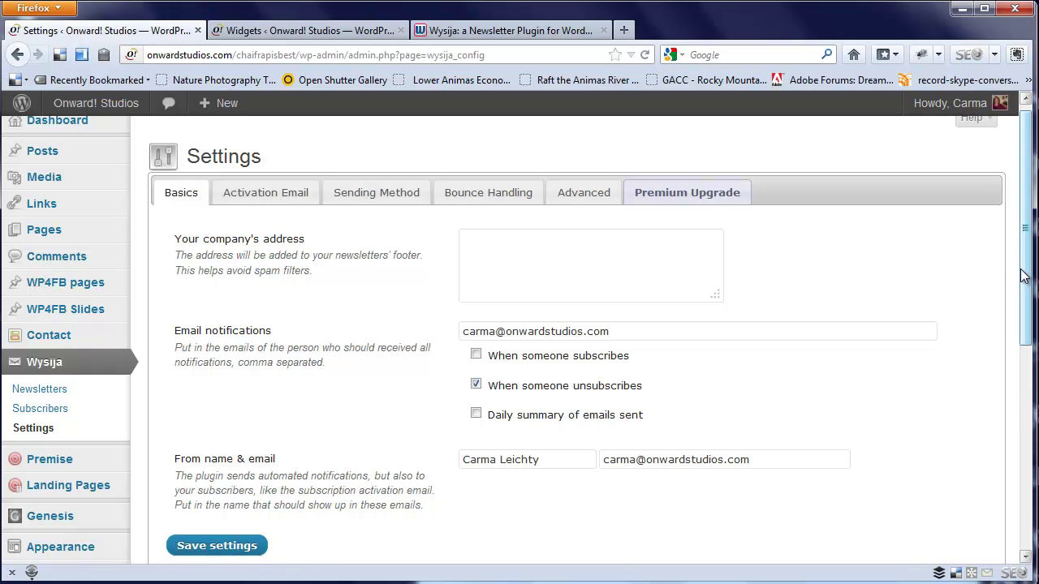
mouse_move(1027, 284)
mouse_down()
mouse_move(1027, 325)
mouse_move(1026, 267)
mouse_up()
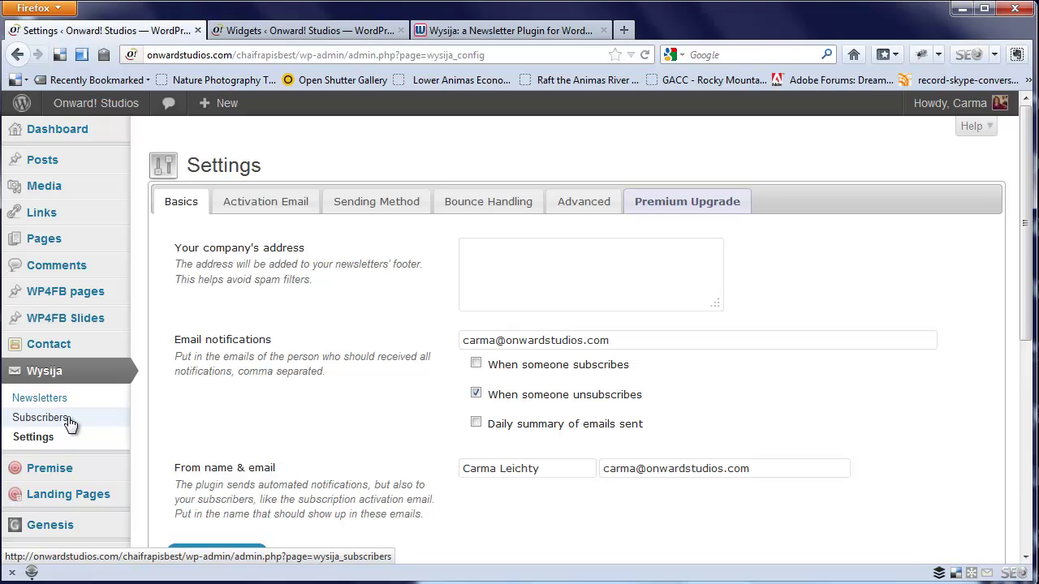
Step: Go to Wysija Subscribers and scroll the table of four subscribers across both lists
click(41, 417)
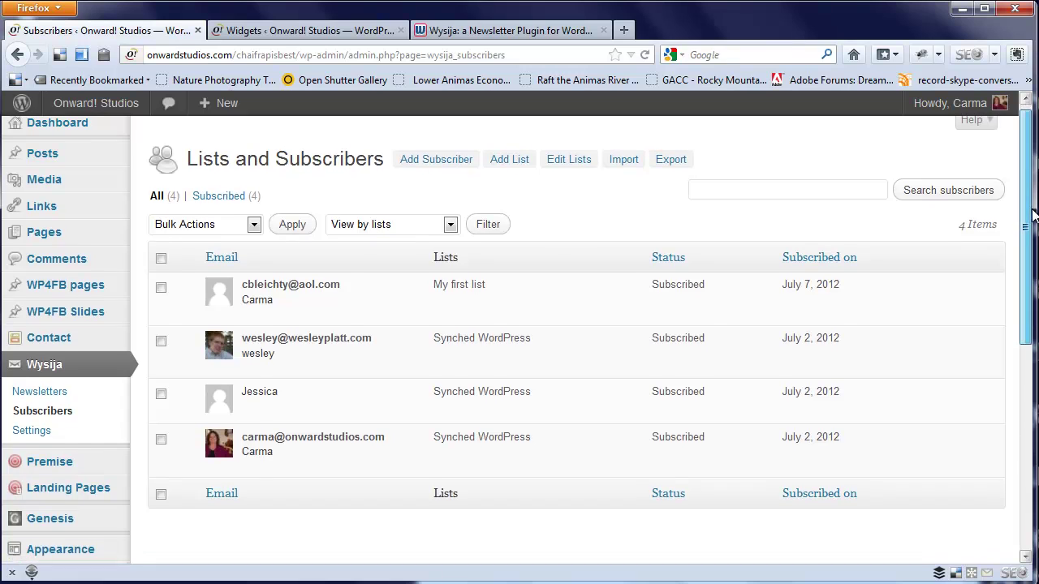
drag(1028, 207, 1010, 106)
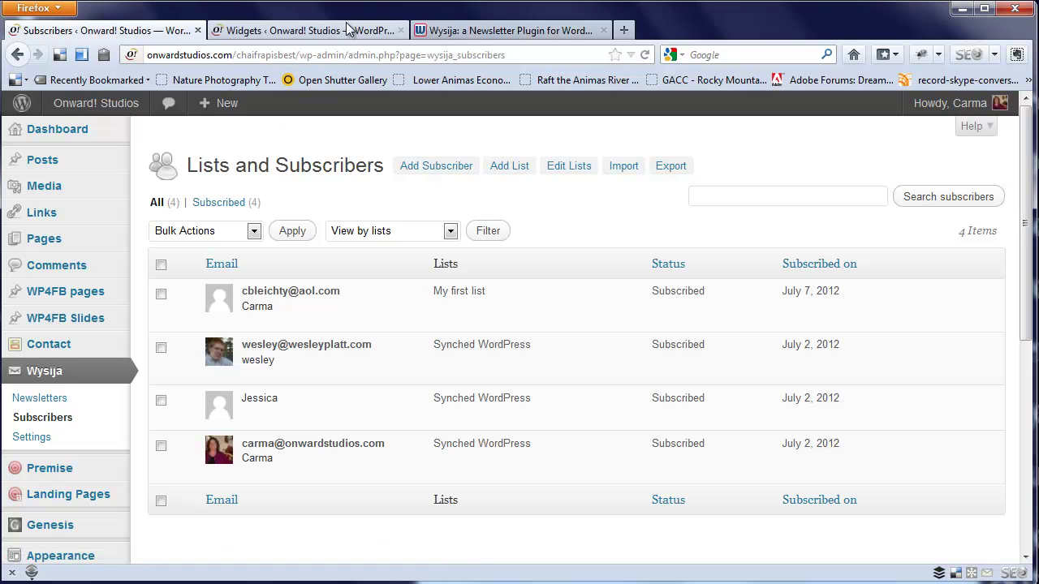
Step: On the Widgets page, expand the 'Subscribe to our Newsletter' Wysija Subscription widget in the wysija sidebar
click(349, 33)
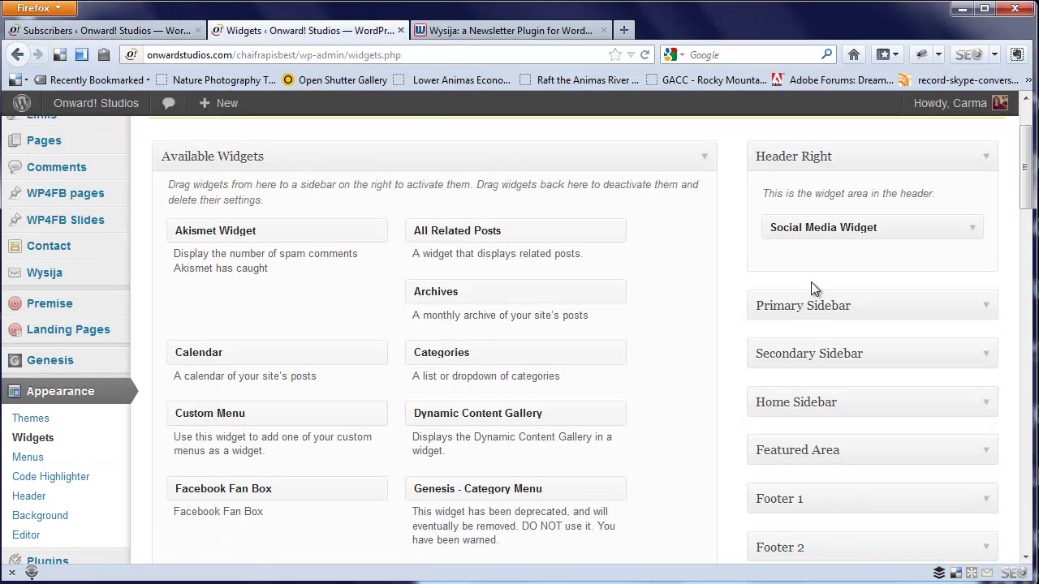
drag(1025, 201, 1026, 299)
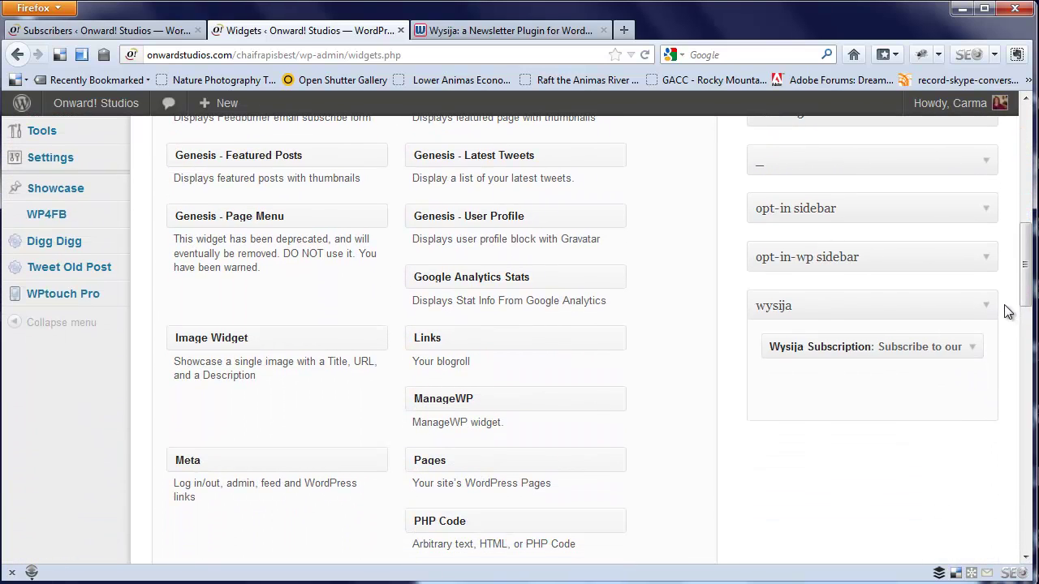
click(971, 348)
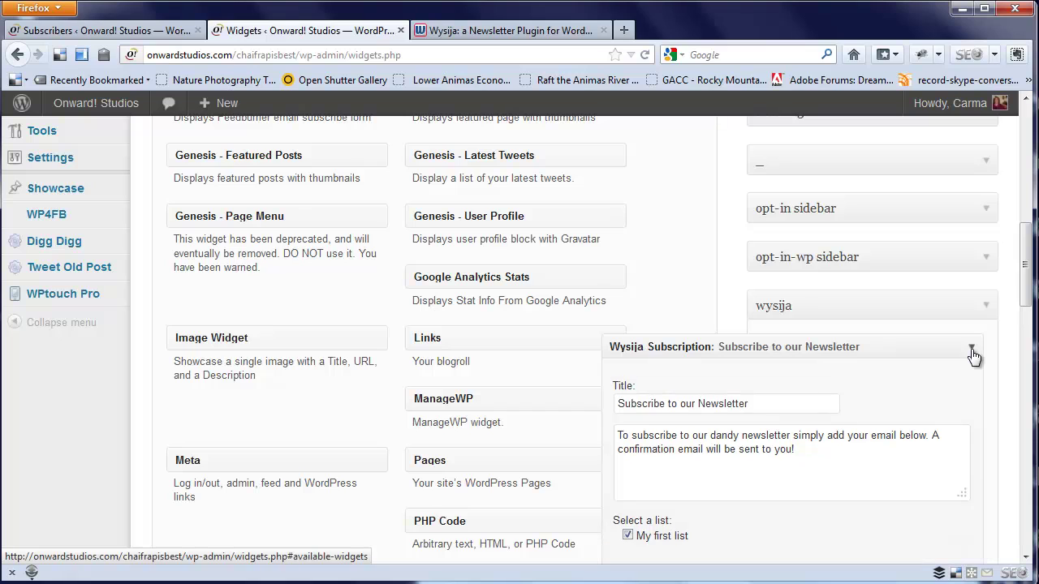
drag(1026, 286, 1028, 315)
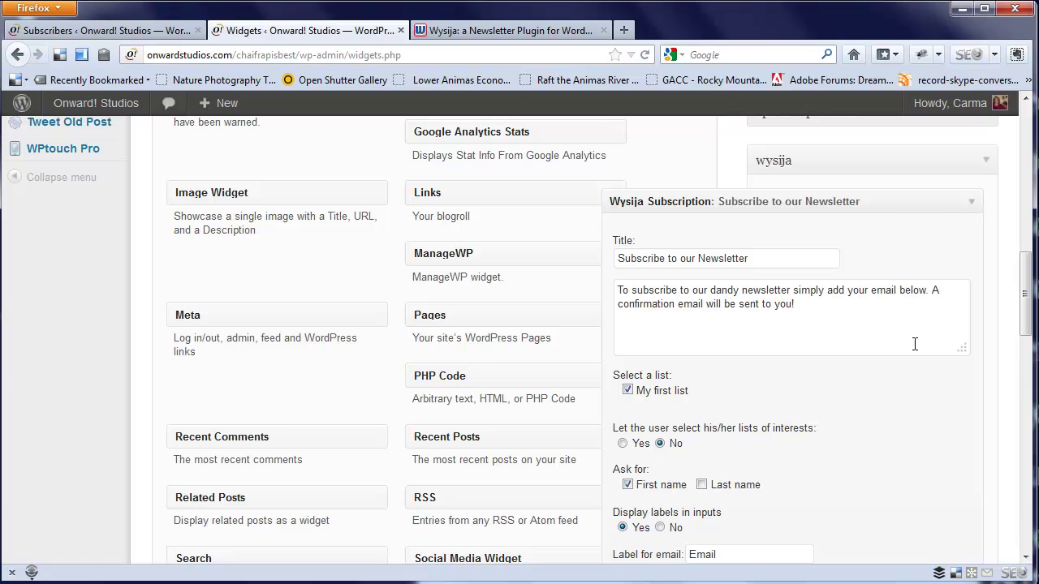
drag(1027, 295, 1028, 330)
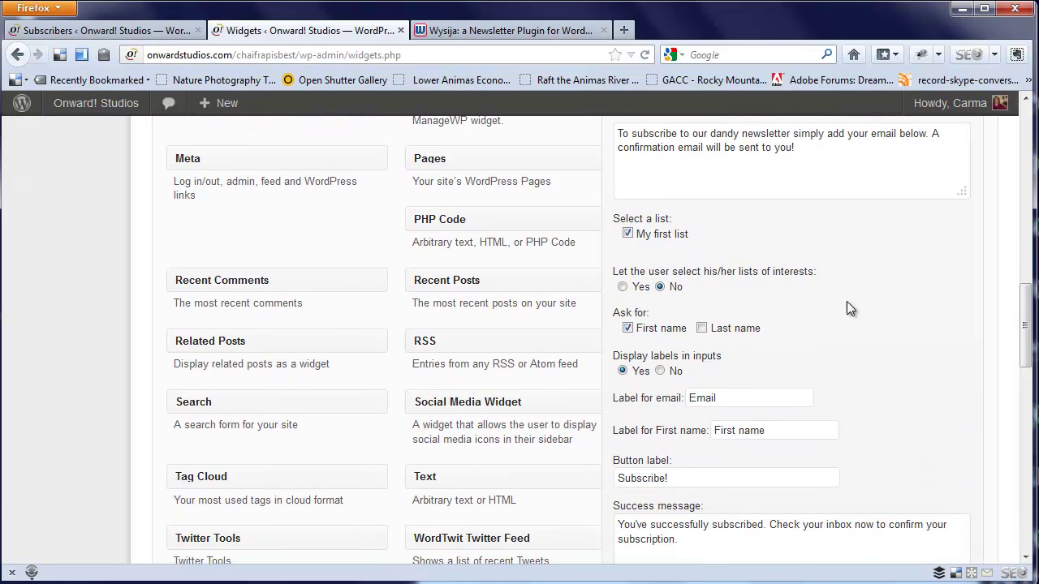
drag(1027, 327, 1025, 305)
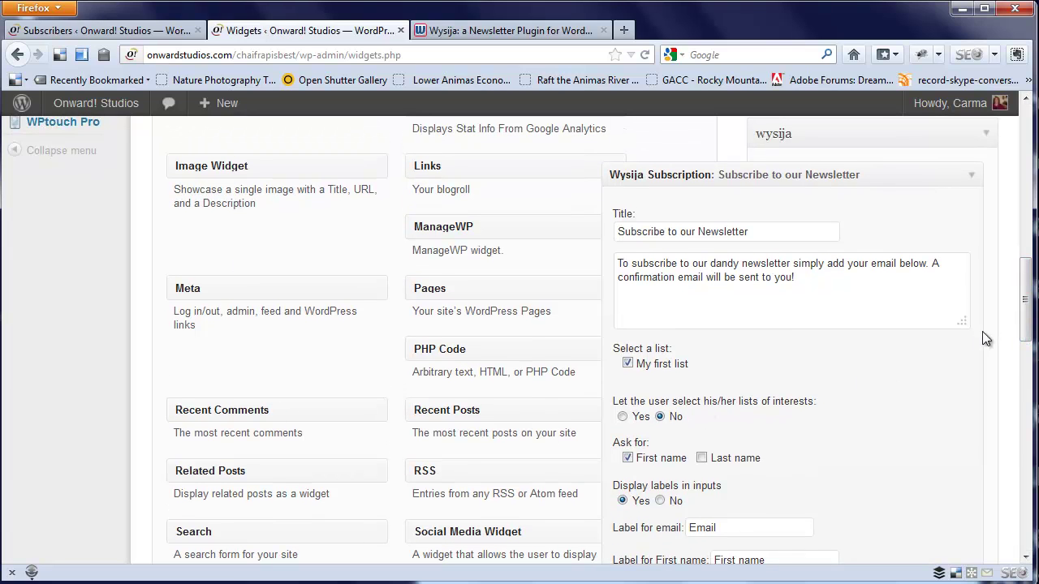
drag(1029, 336, 996, 289)
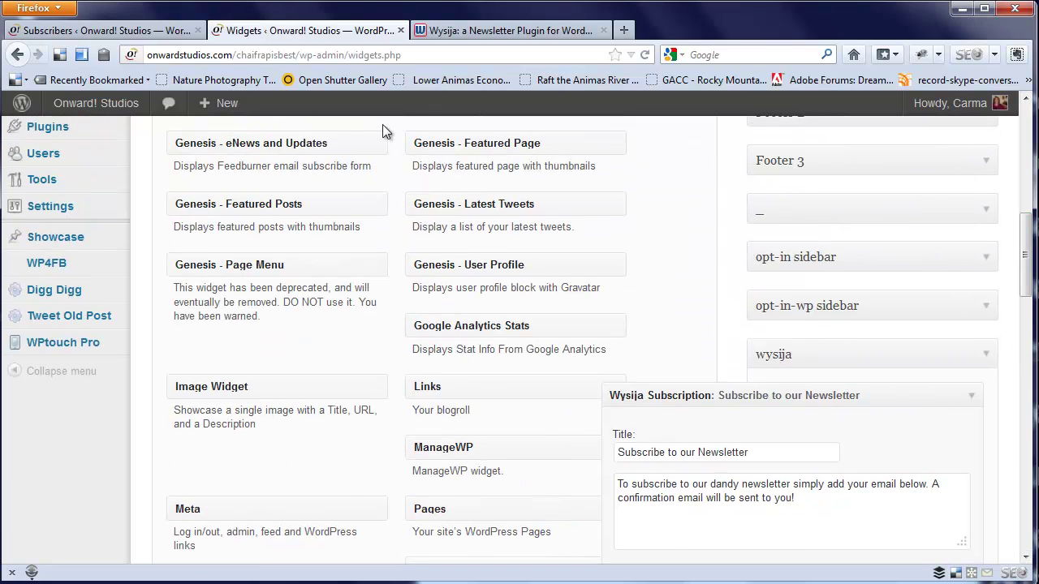
Step: Go to Wysija Newsletters and start editing the Example Newsletter draft
click(69, 24)
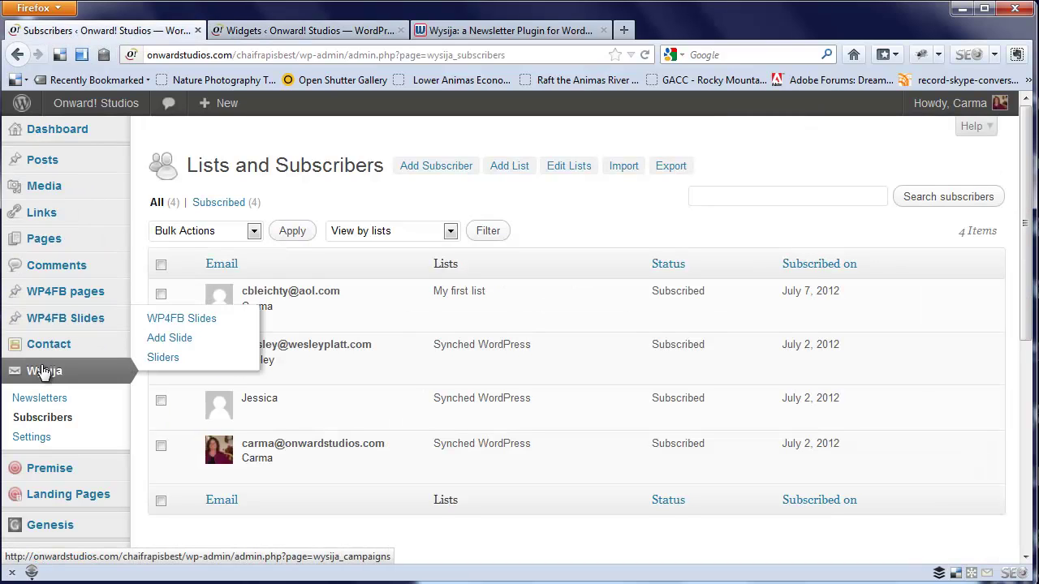
click(44, 401)
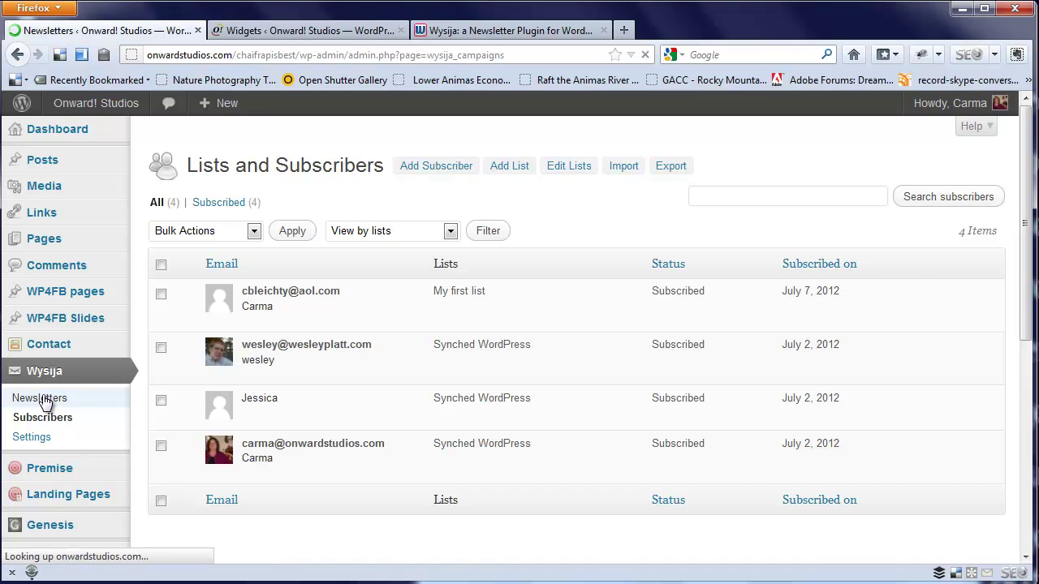
mouse_move(222, 320)
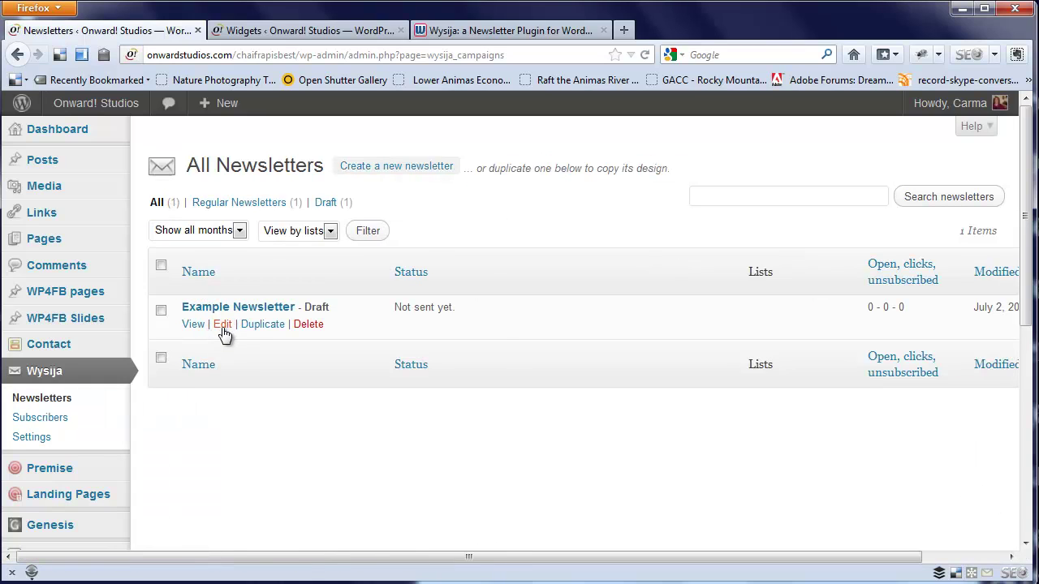
click(222, 326)
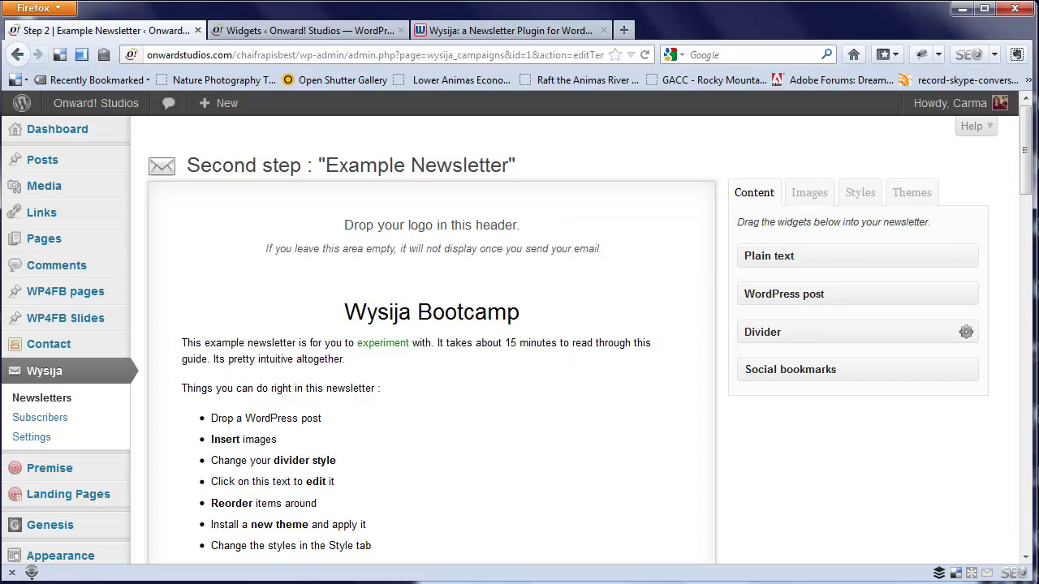
Step: Scroll through the Example Newsletter's Wysija Bootcamp sample content and back to the top
drag(1026, 150, 1026, 301)
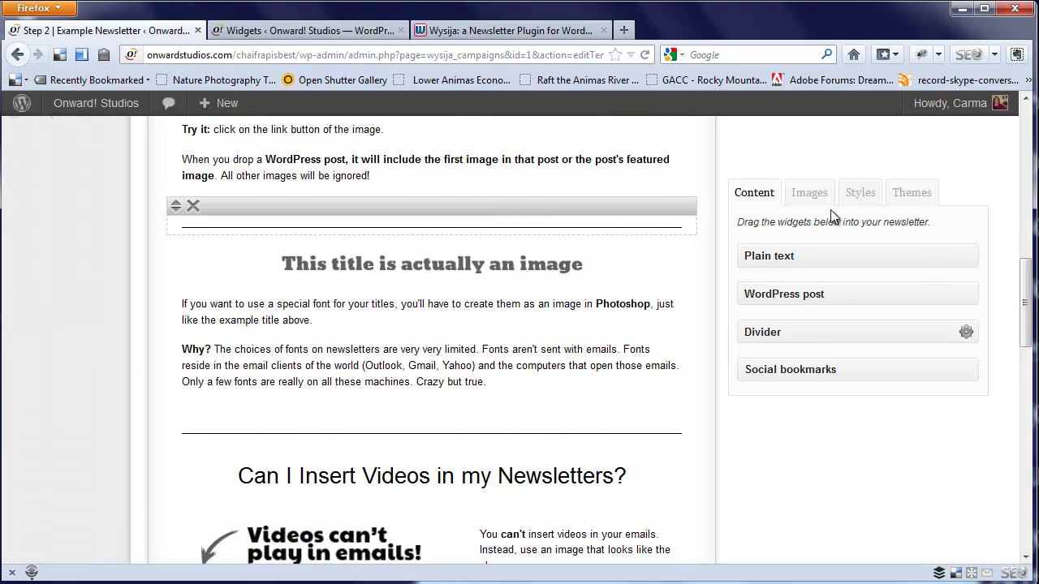
drag(1026, 292, 1013, 144)
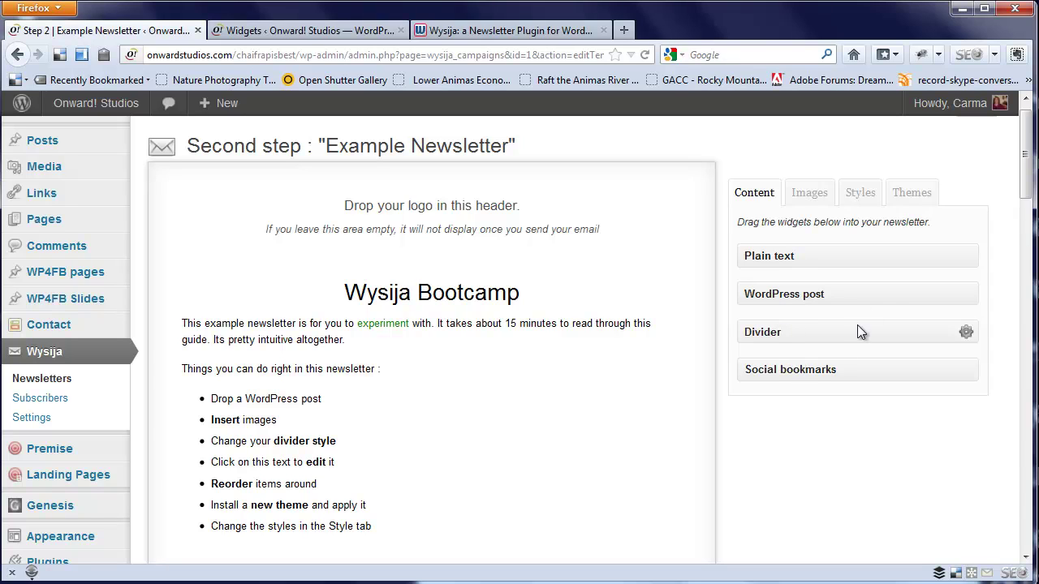
mouse_move(1002, 134)
scroll(1029, 185, down, 1)
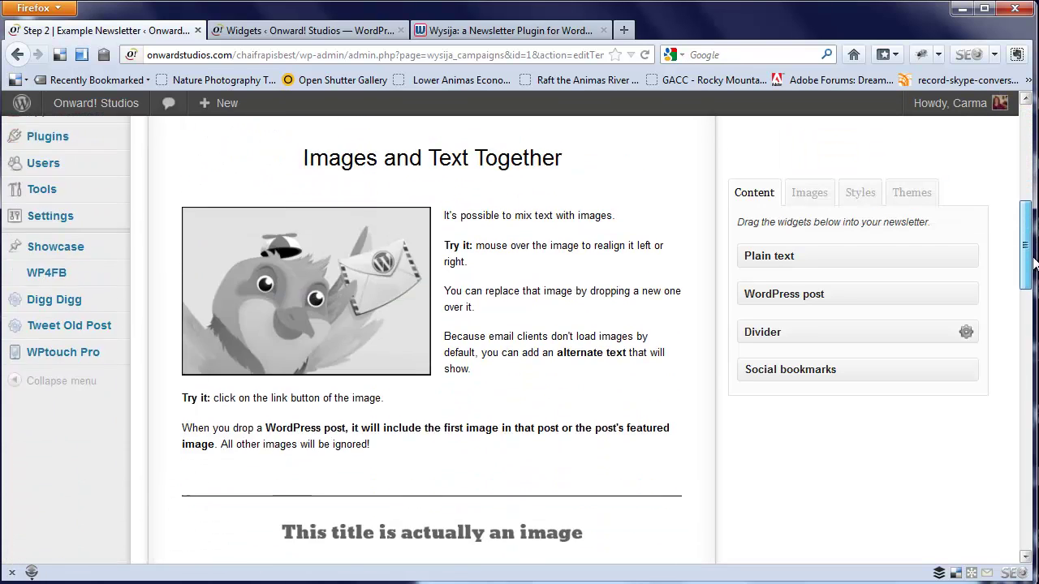
drag(1033, 261, 1010, 143)
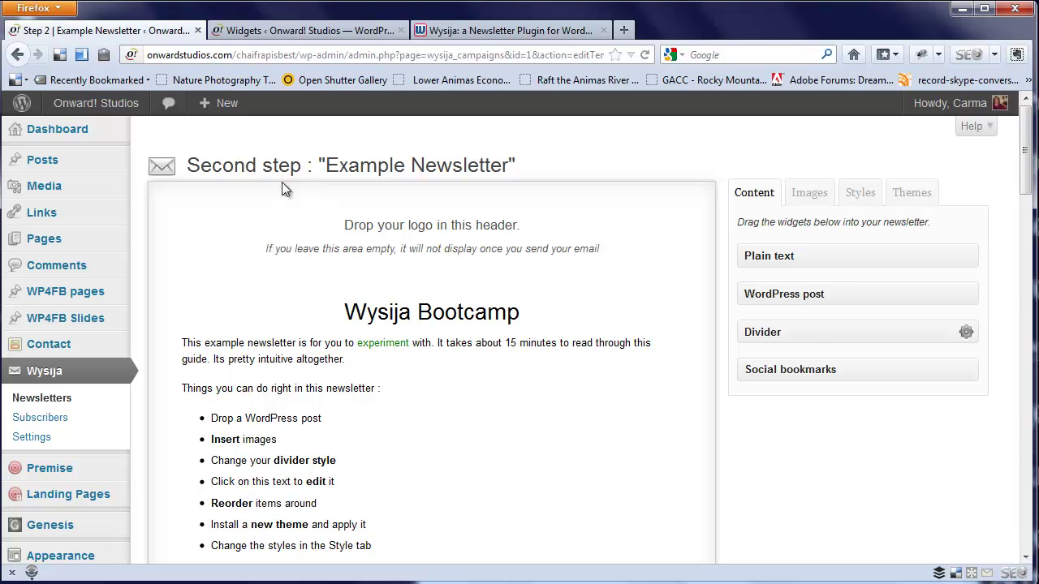
Step: Drag the Onward! Studios logo from the Images library into the newsletter header
click(808, 200)
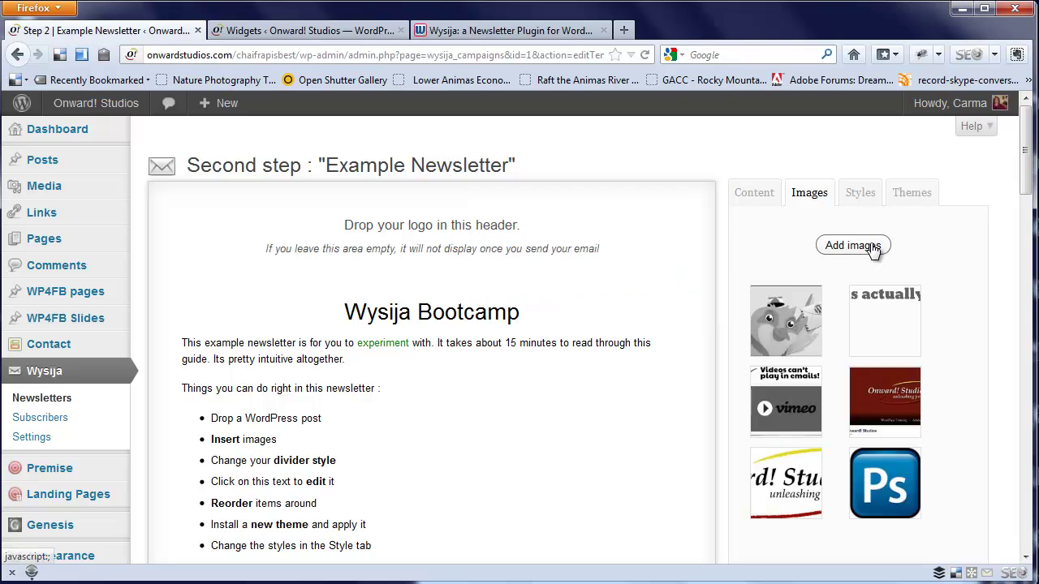
mouse_move(763, 485)
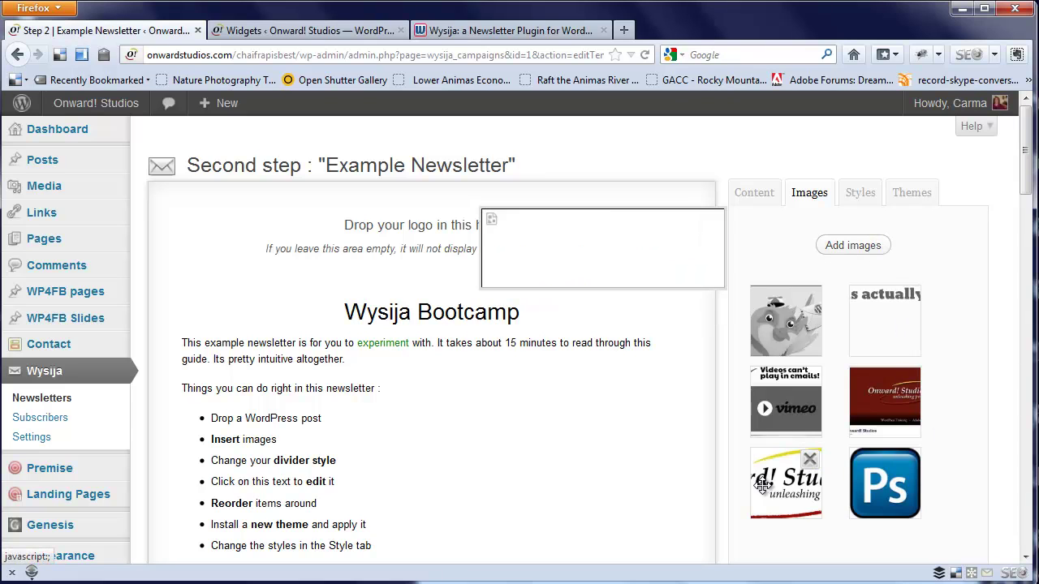
drag(763, 485, 386, 214)
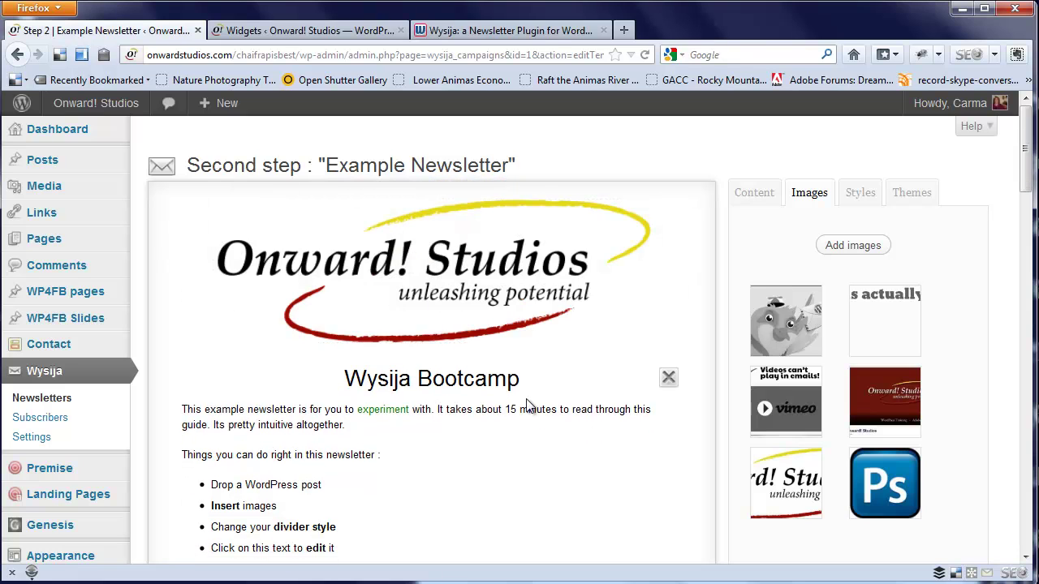
drag(1029, 170, 1029, 239)
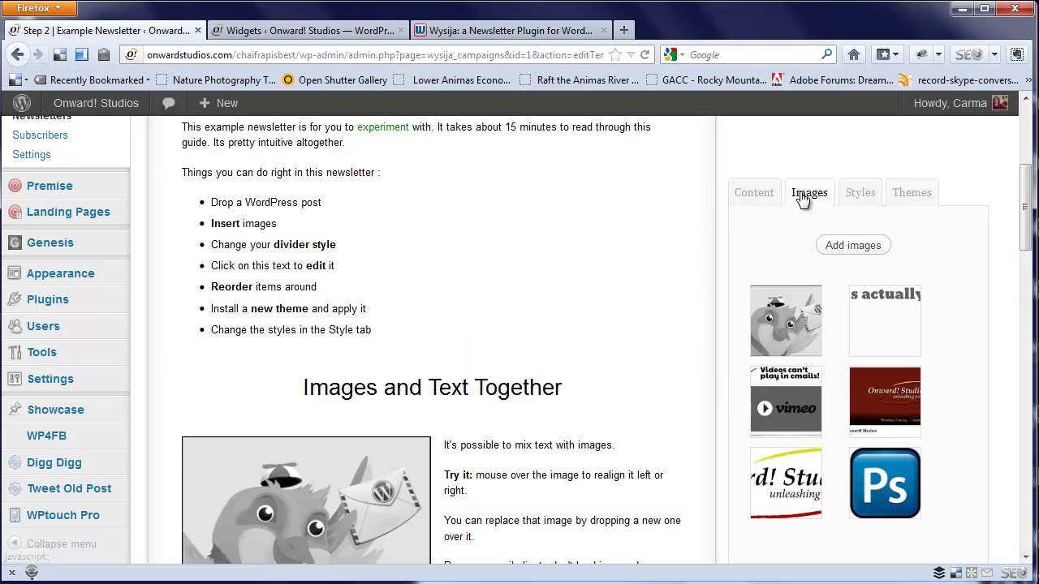
Step: Add an 'Upcoming Training' Heading 3 block below the intro list, with an empty text block beneath
click(759, 202)
drag(779, 255, 320, 396)
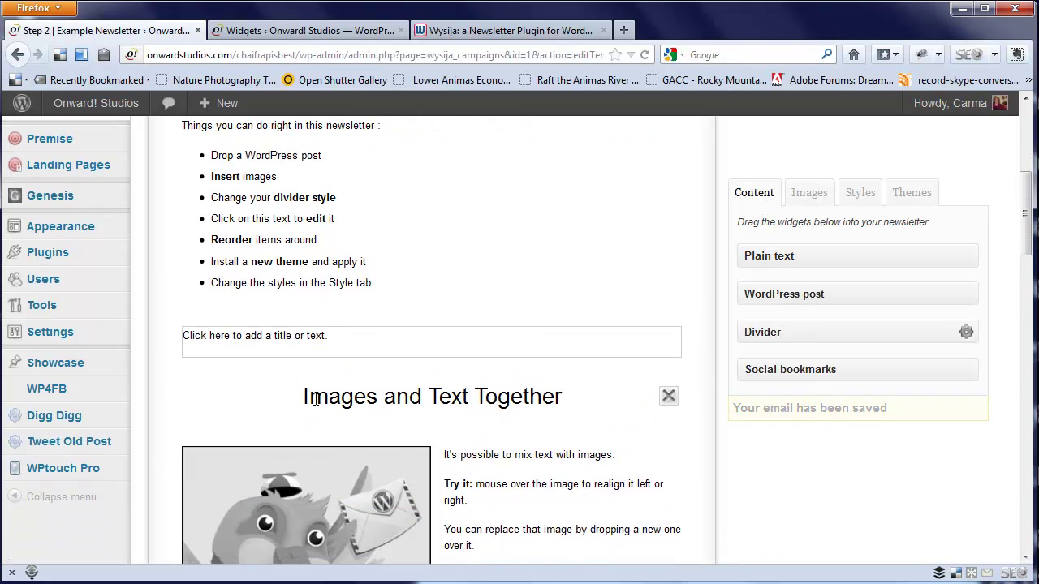
click(344, 334)
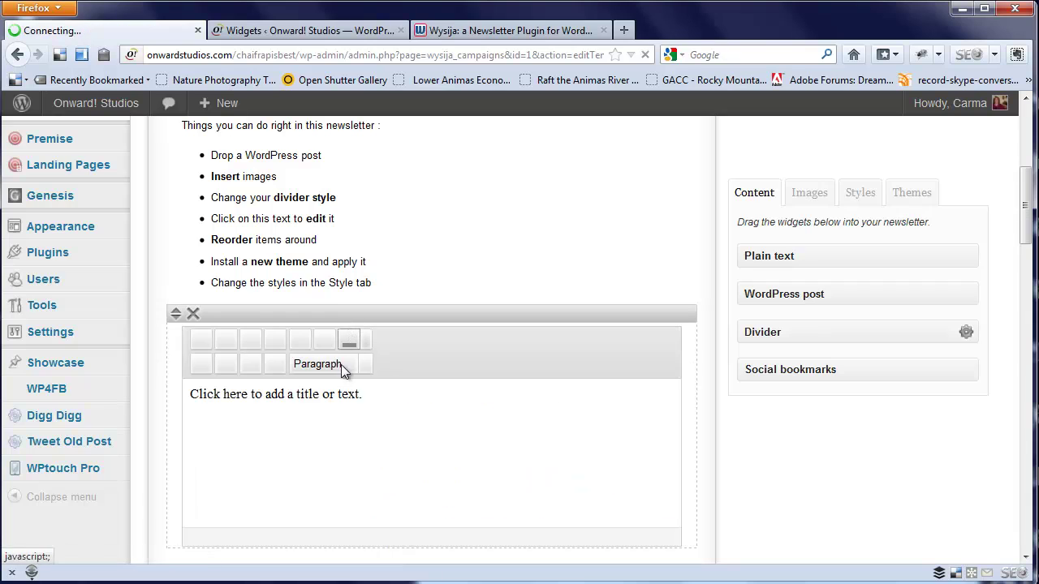
drag(360, 397, 160, 402)
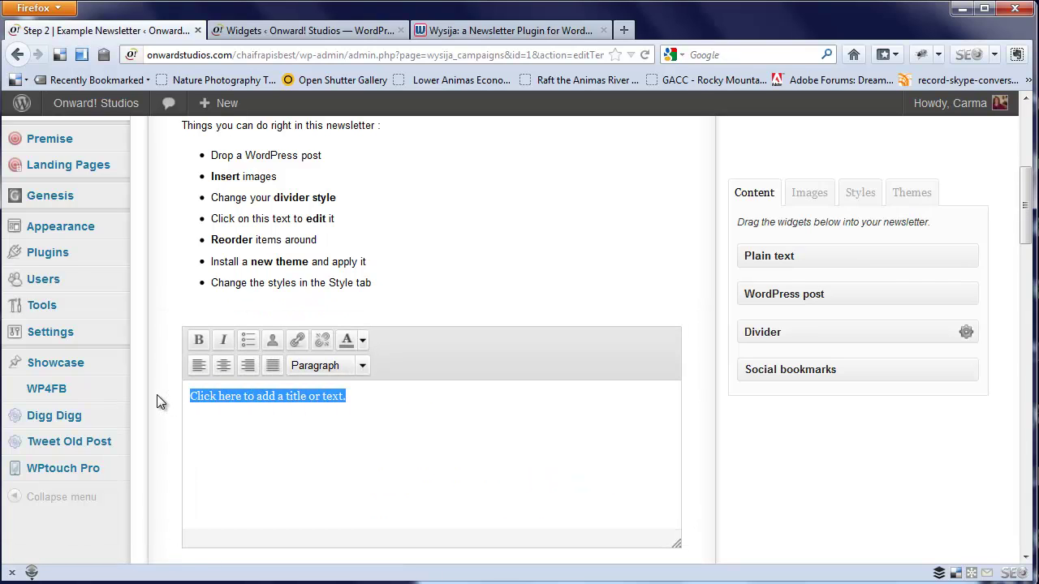
text(Upcoming Training)
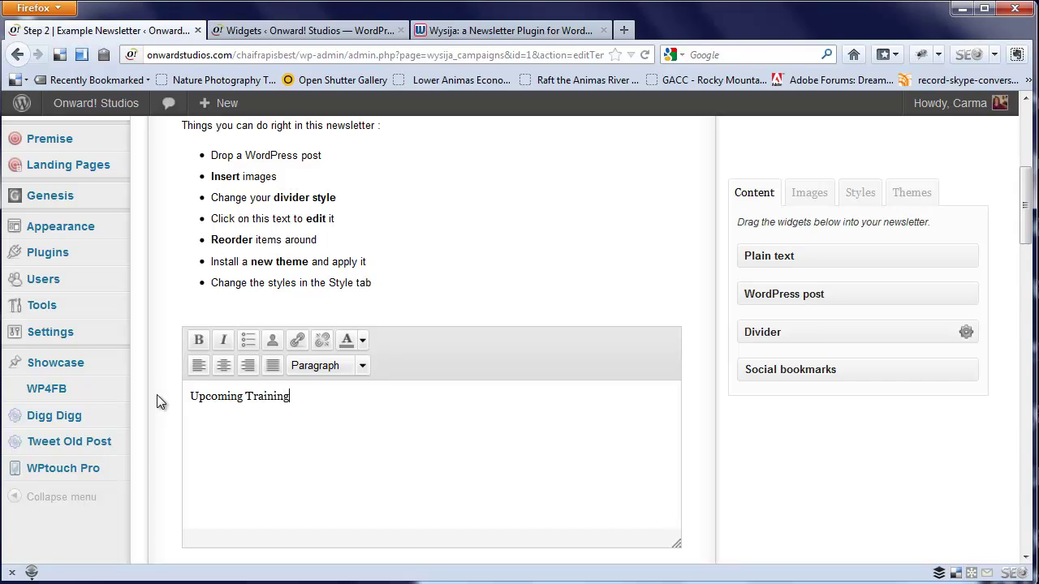
click(364, 367)
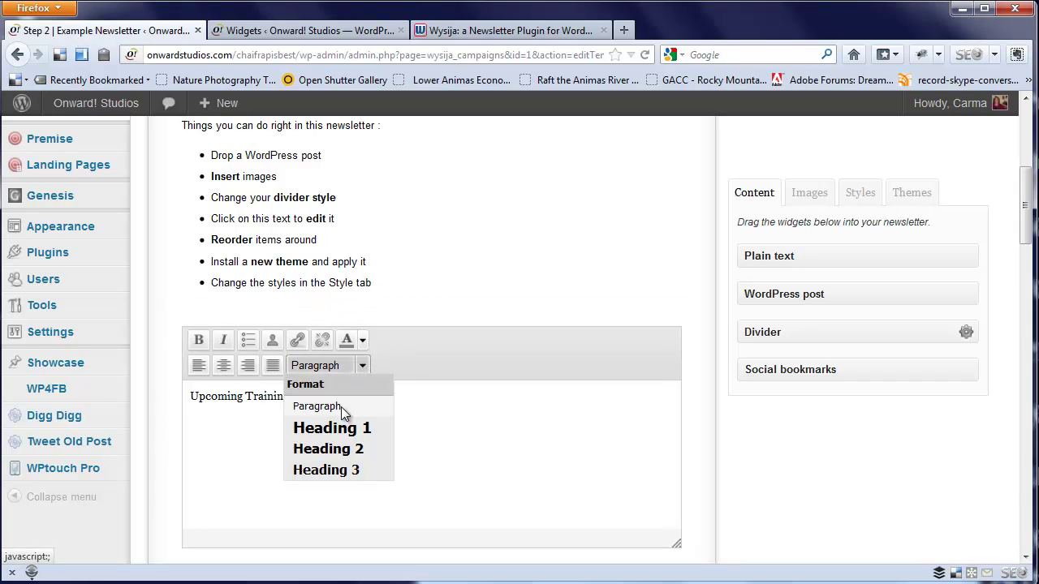
click(342, 472)
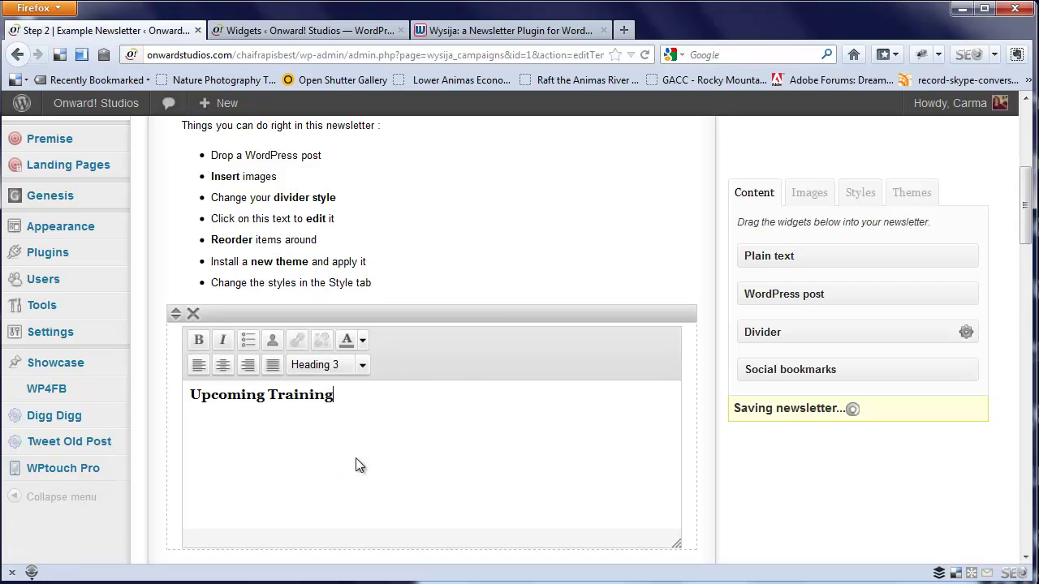
click(544, 255)
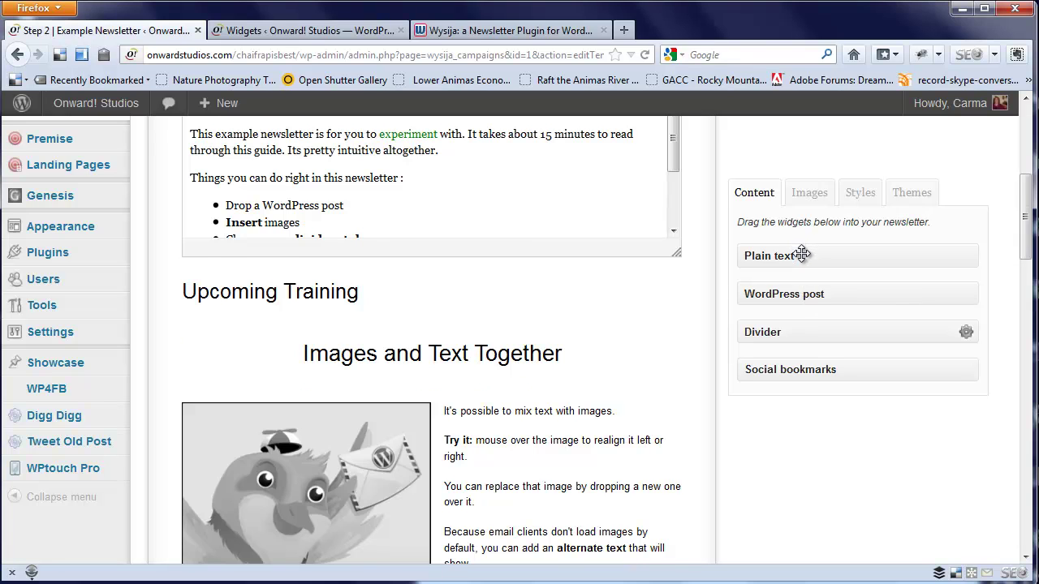
drag(802, 254, 280, 430)
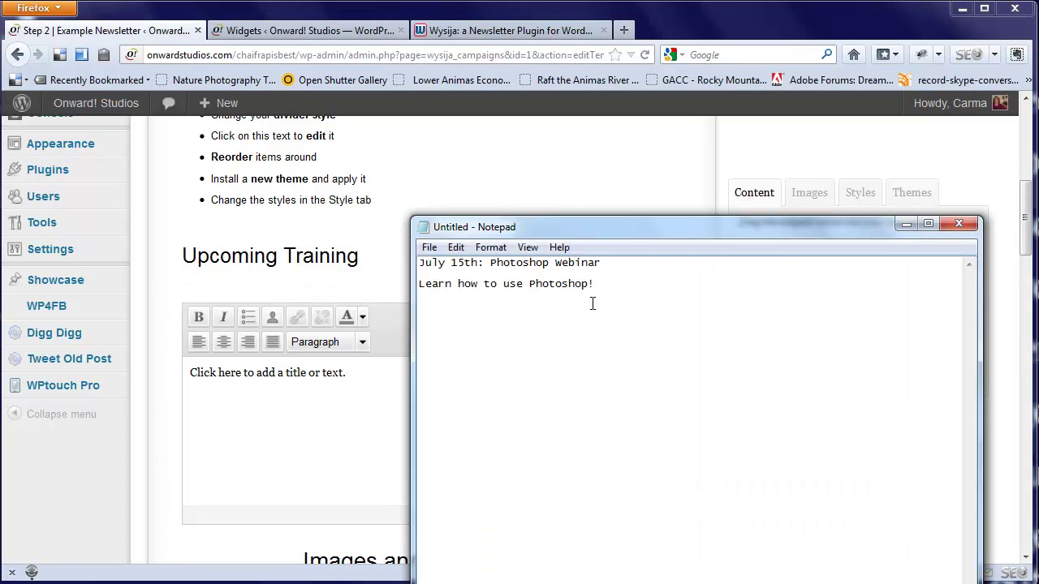
Step: Paste the 'July 15th: Photoshop Webinar' and 'Learn how to use Photoshop!' text from Notepad into the block
key(ctrl+a)
key(ctrl+c)
click(382, 379)
key(ctrl+a)
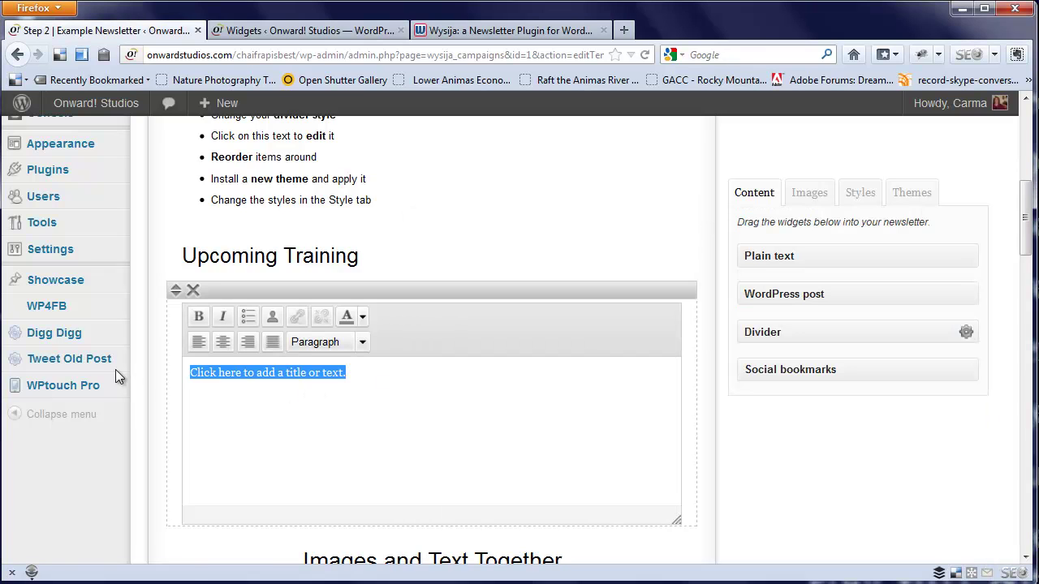
key(ctrl+v)
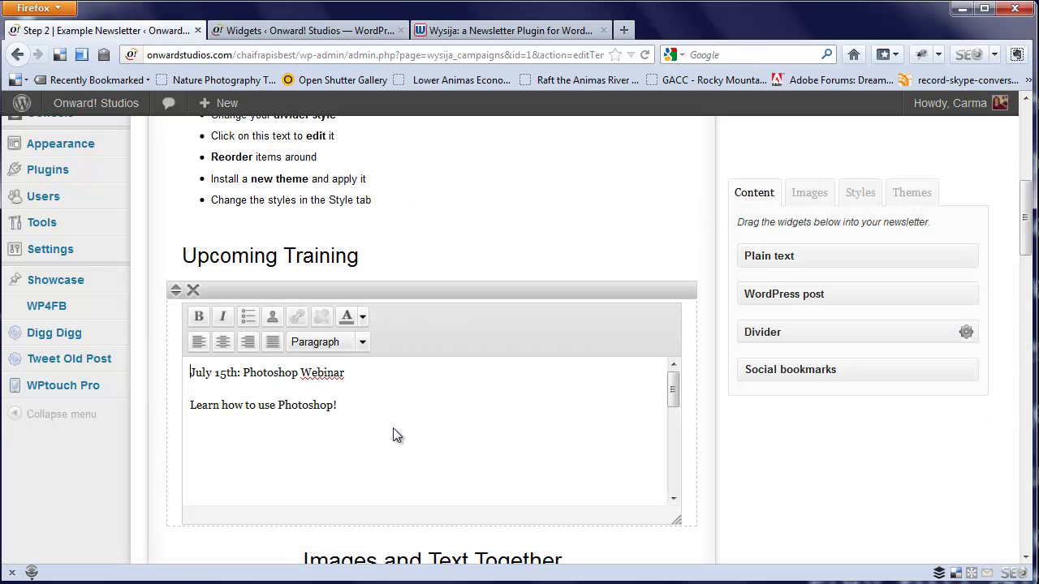
click(705, 469)
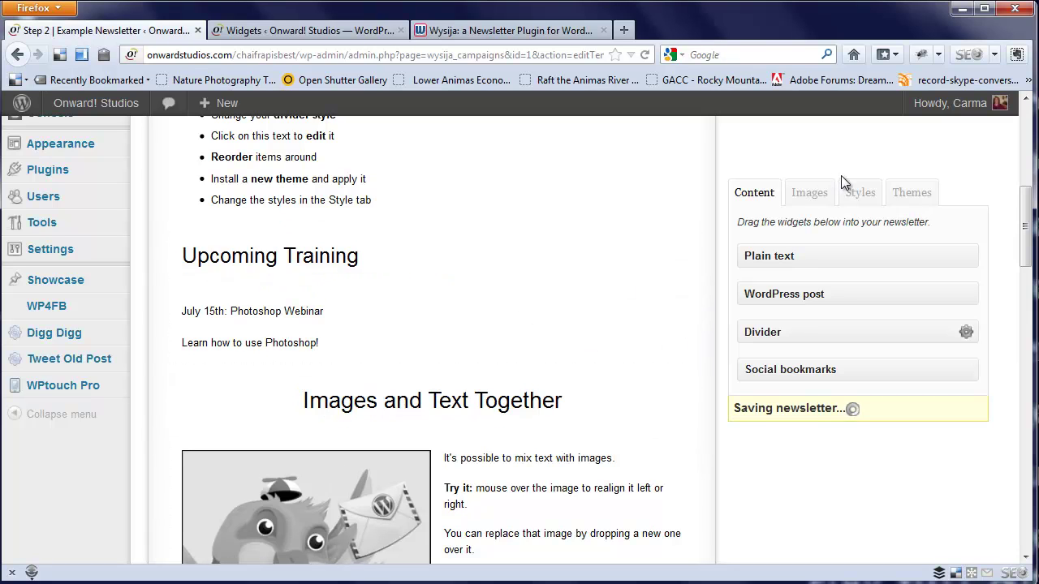
Step: Drag the Photoshop icon from the Images library into the July 15th webinar block's image slot
click(815, 196)
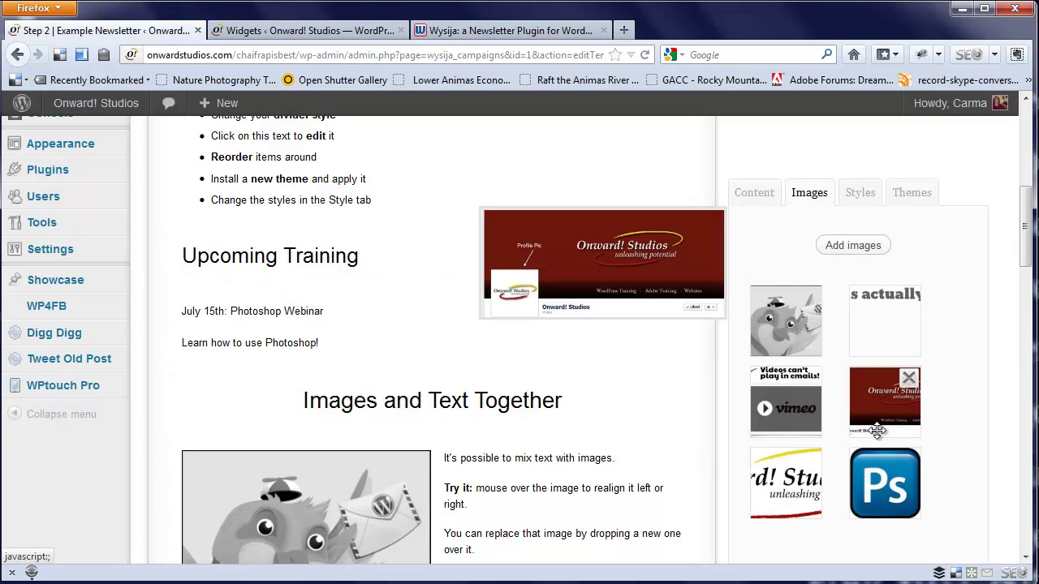
drag(885, 483, 232, 531)
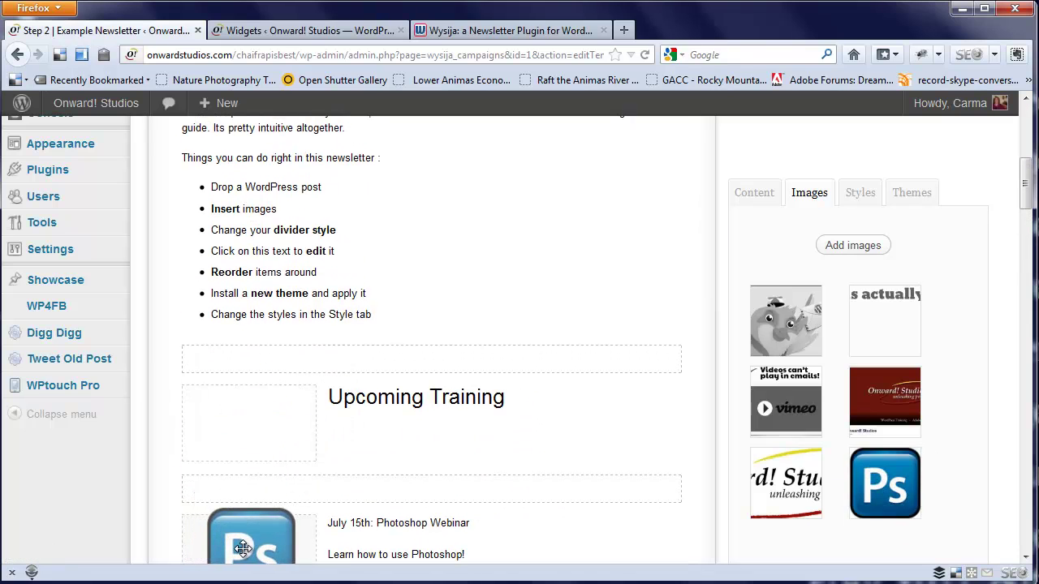
scroll(236, 539, down, 1)
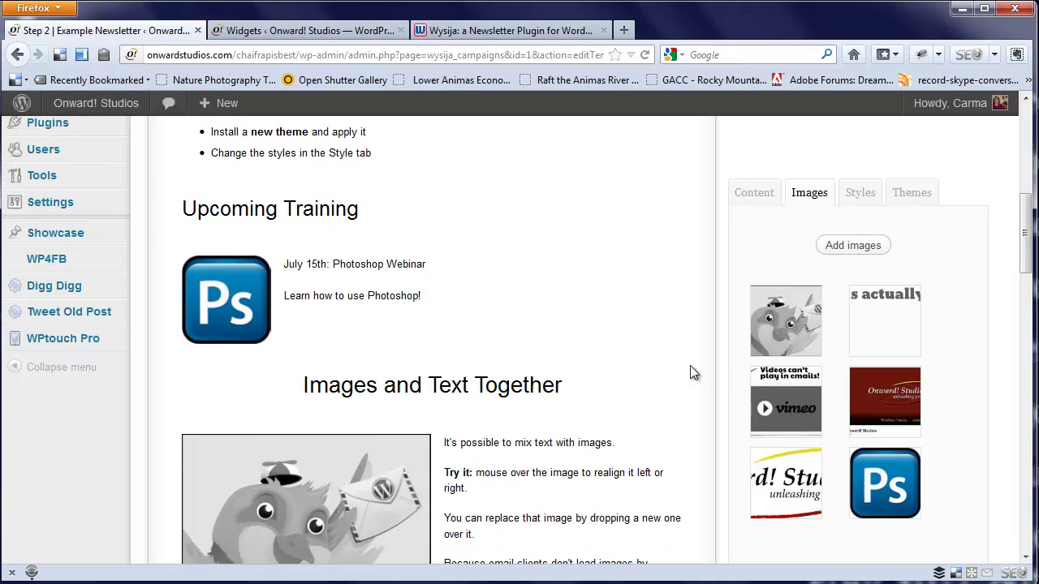
Step: Add a WordPress post widget above Upcoming Training and select the 'How to Use Twitter' article
mouse_move(778, 324)
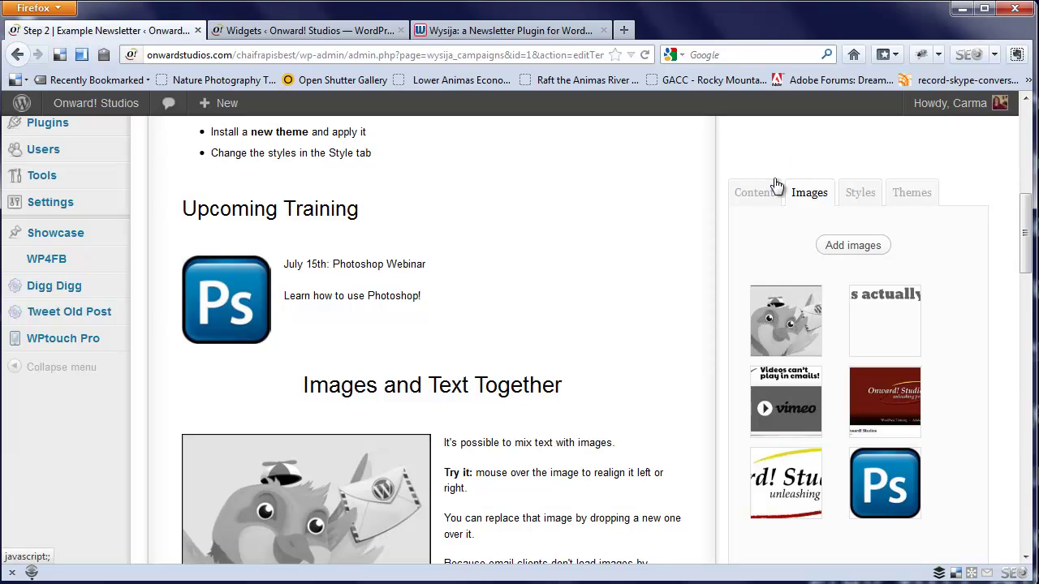
click(756, 200)
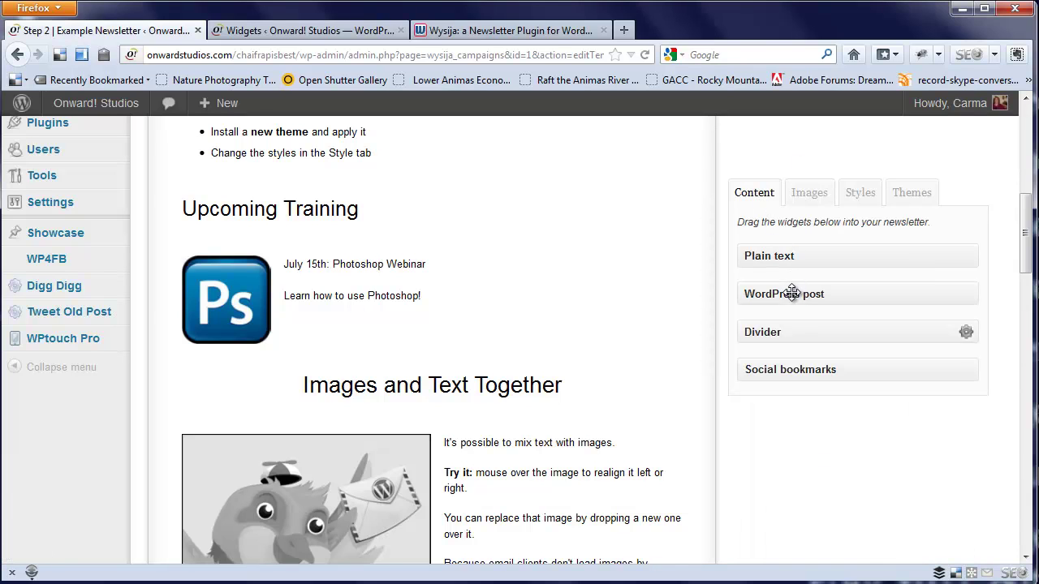
drag(792, 293, 238, 216)
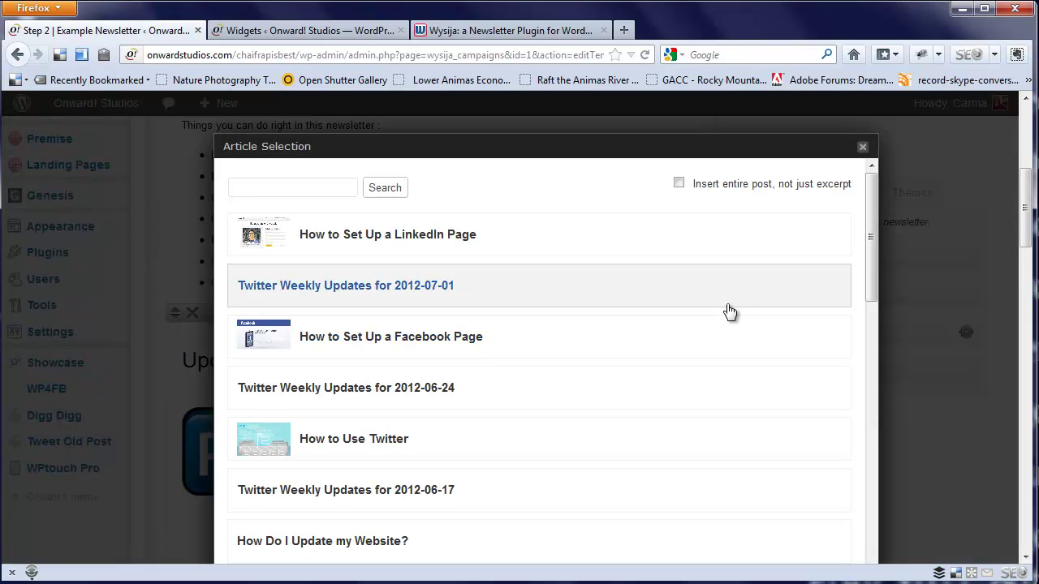
drag(871, 229, 850, 268)
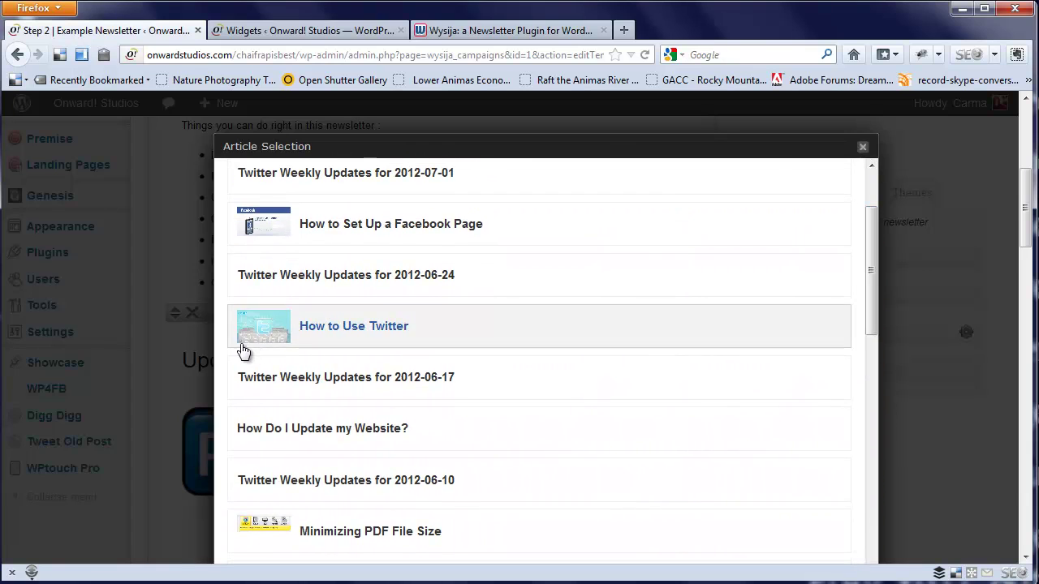
click(336, 326)
mouse_move(438, 410)
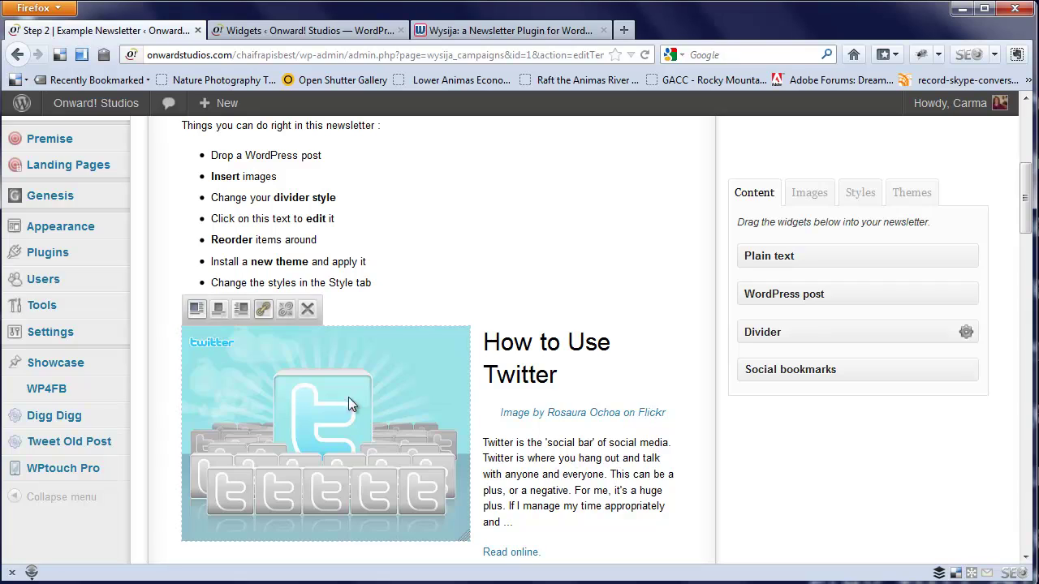
Step: Select the How to Use Twitter article and the newsletter intro text for editing
click(533, 409)
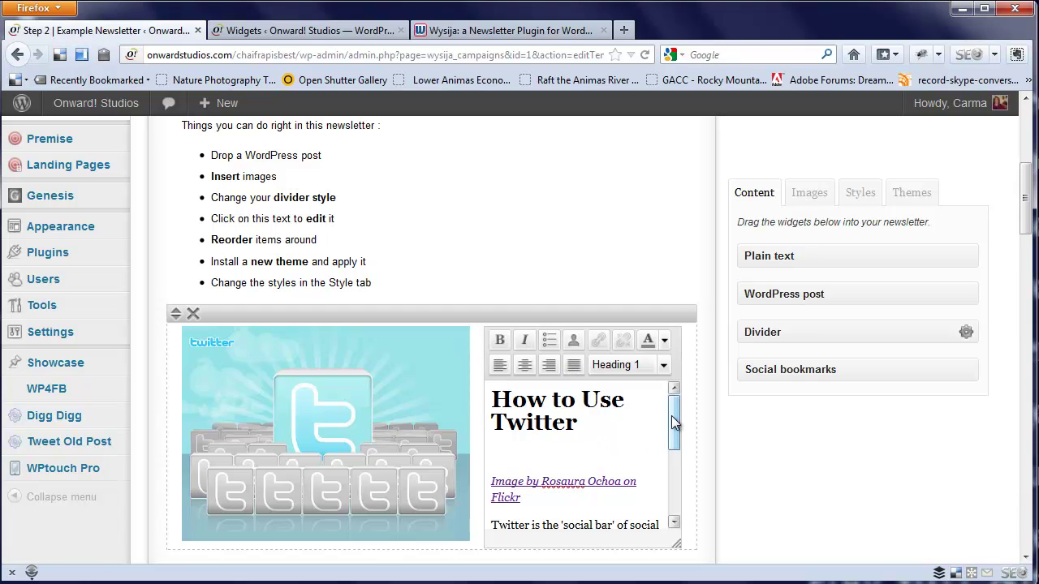
scroll(673, 422, down, 2)
scroll(674, 422, up, 2)
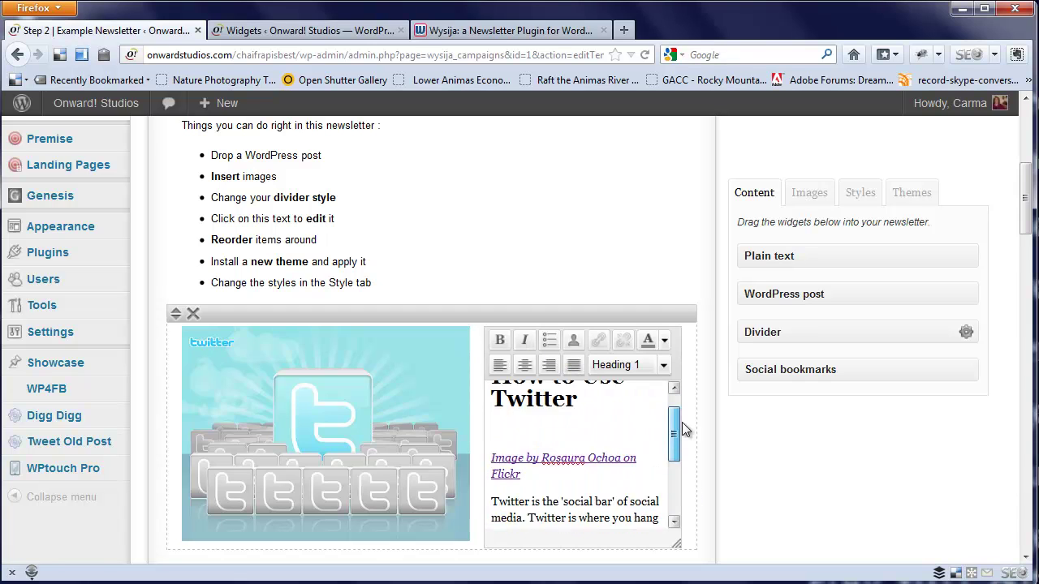
click(359, 197)
scroll(1030, 193, up, 5)
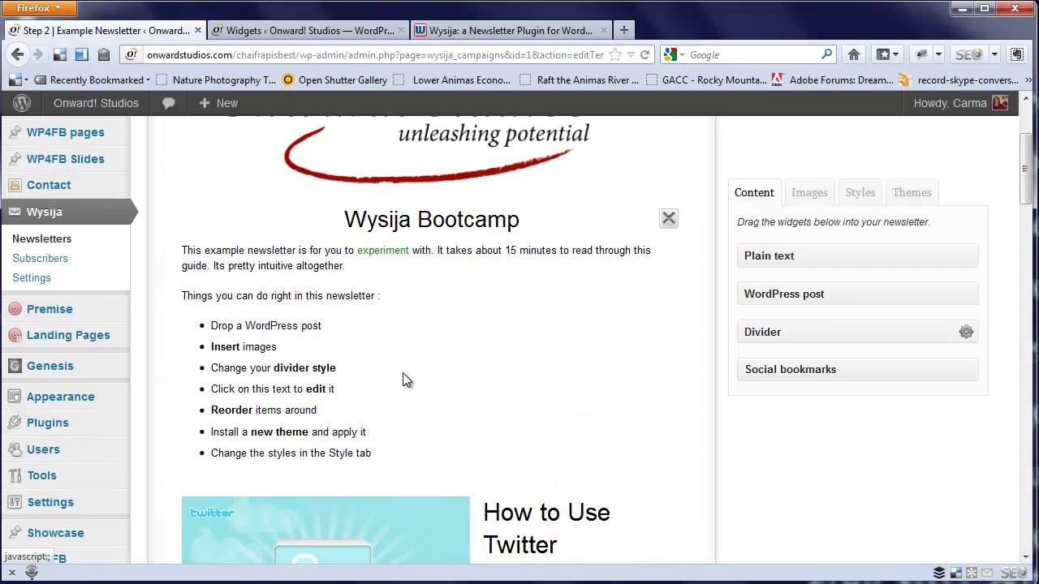
Step: Delete the Wysija Bootcamp intro block so the Twitter post follows the Onward! Studios header
click(402, 371)
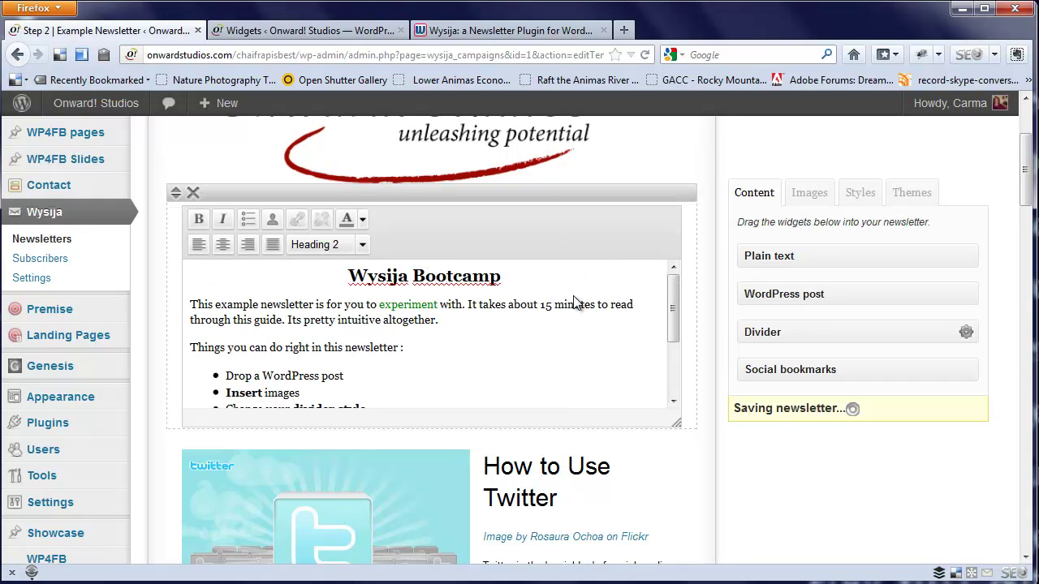
click(193, 192)
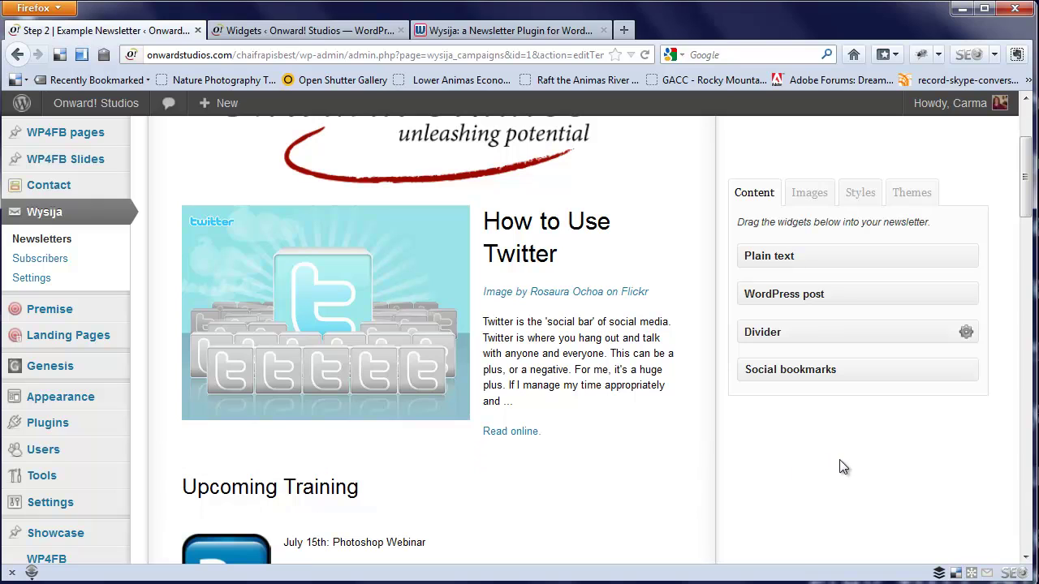
drag(1028, 195, 1032, 215)
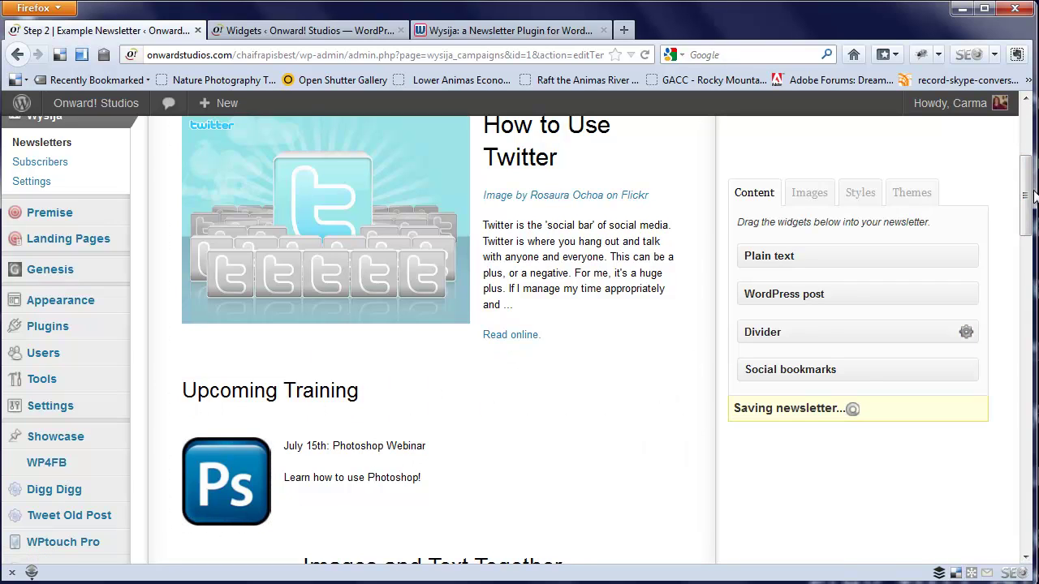
mouse_move(1026, 195)
mouse_down()
mouse_move(1027, 319)
mouse_move(1022, 192)
mouse_up()
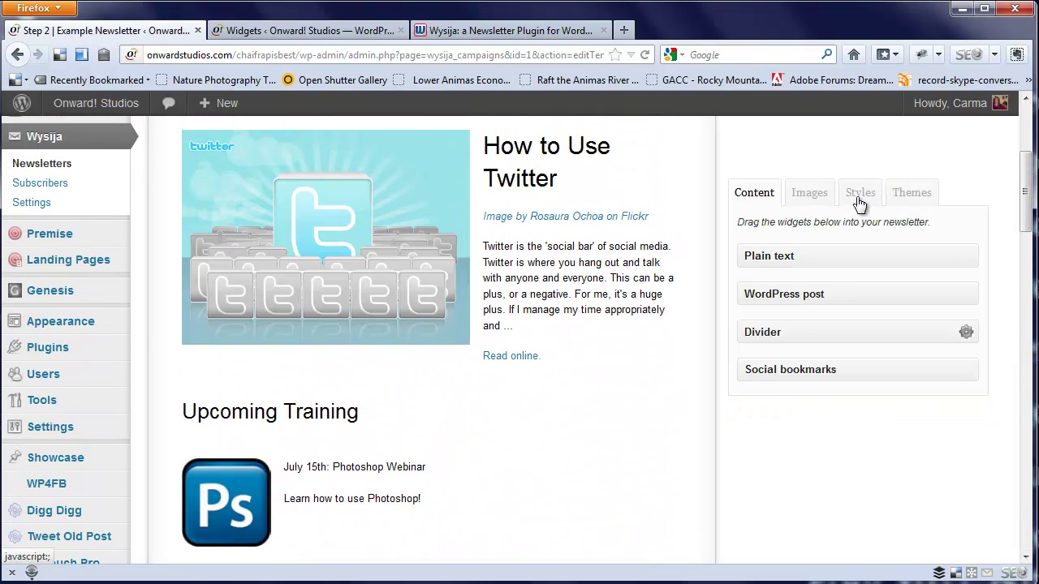
Step: From the Themes tab, browse both pages of installable themes, then close the gallery
click(911, 193)
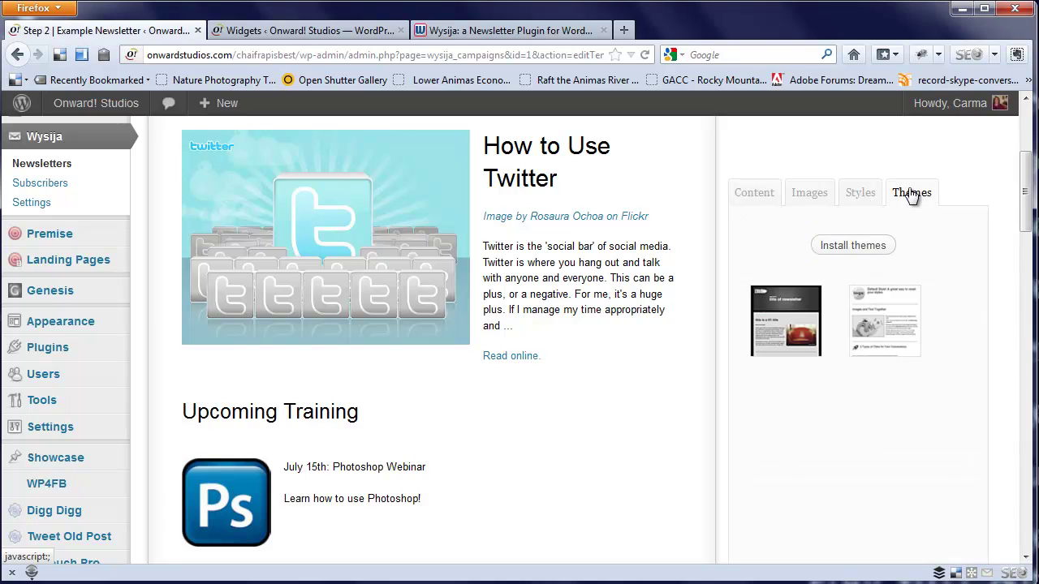
click(844, 254)
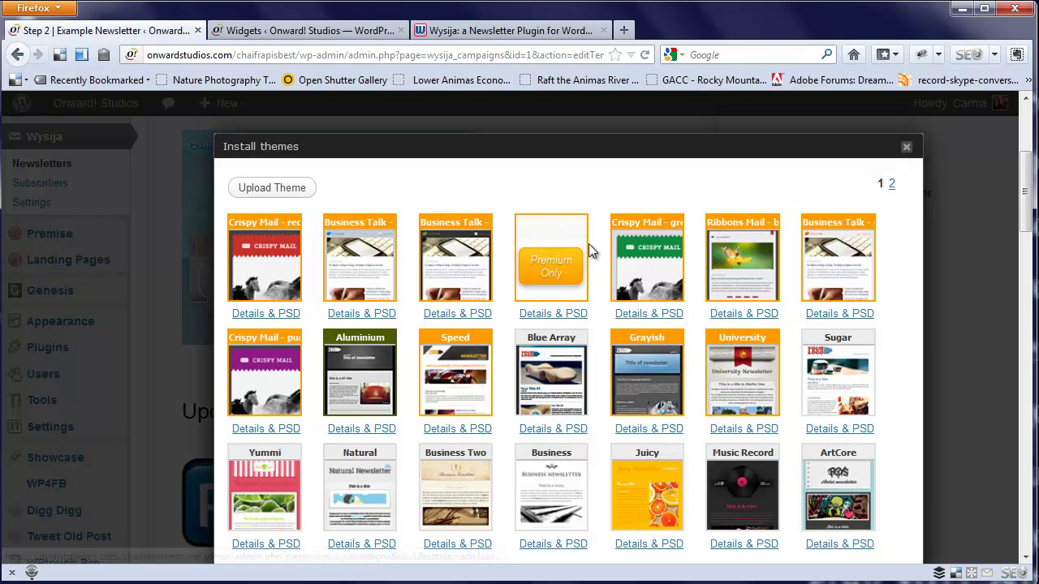
mouse_move(540, 378)
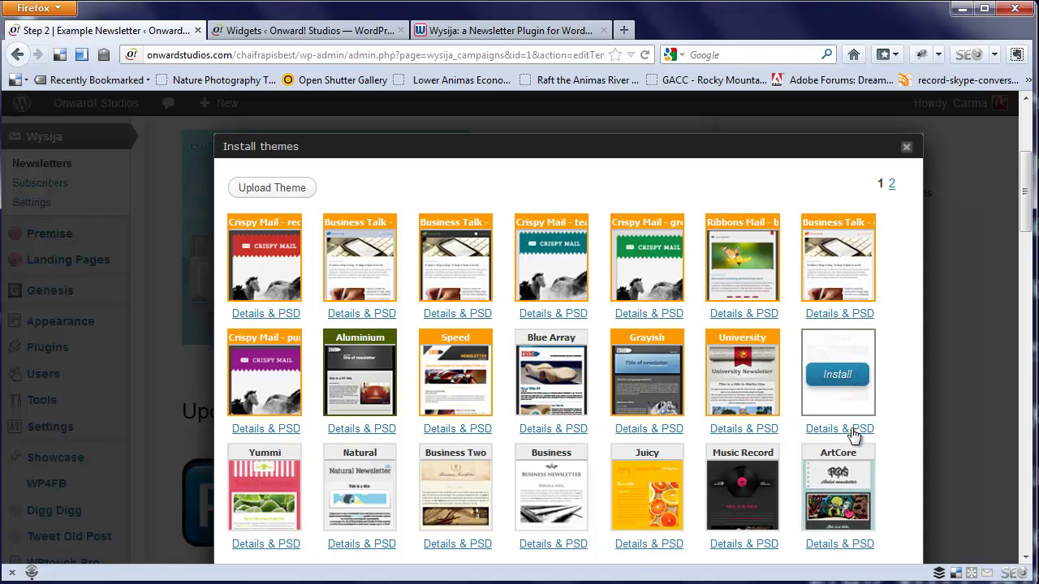
mouse_move(843, 475)
mouse_move(356, 484)
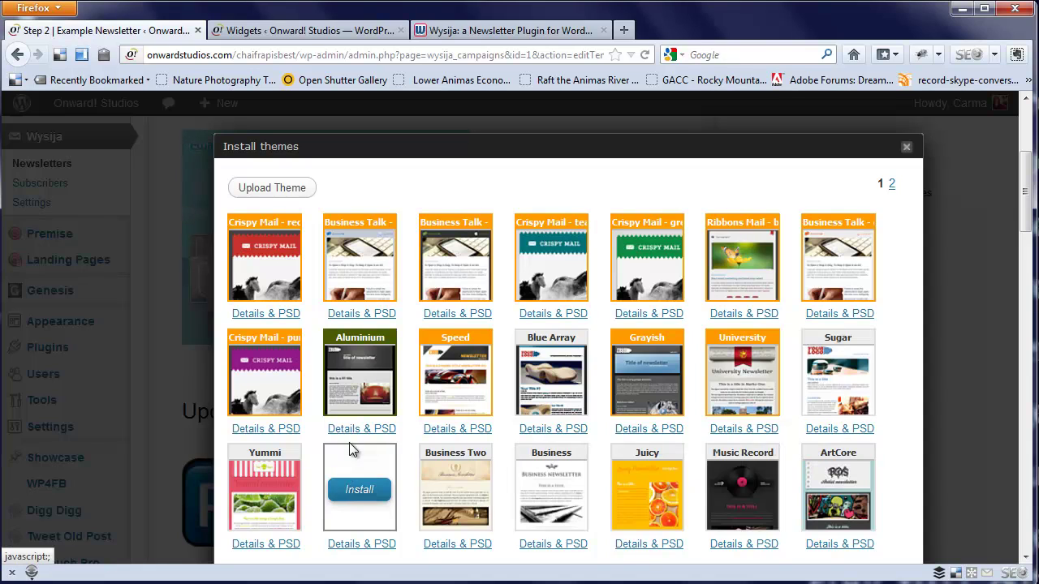
mouse_move(263, 383)
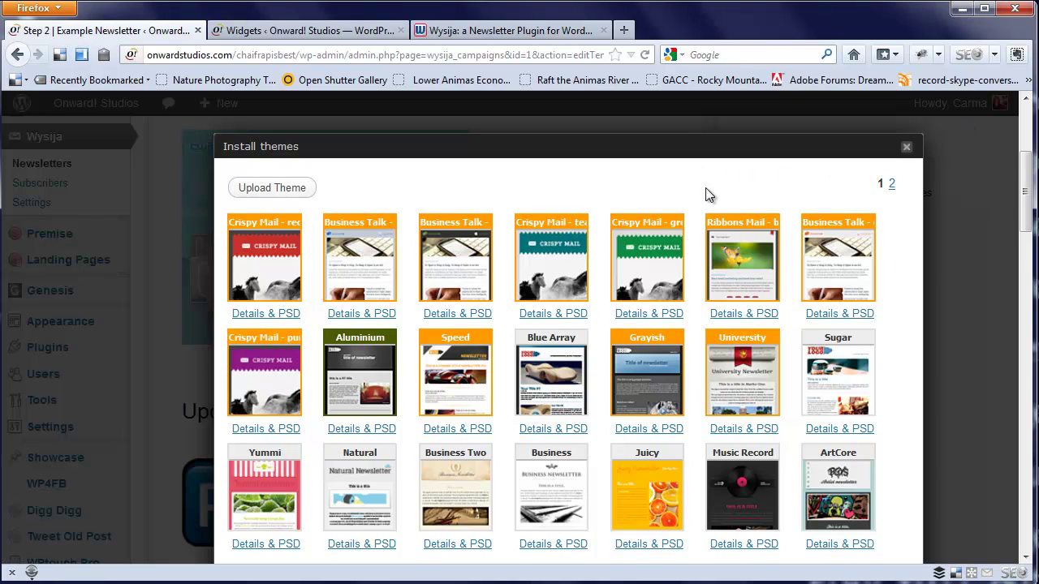
click(890, 185)
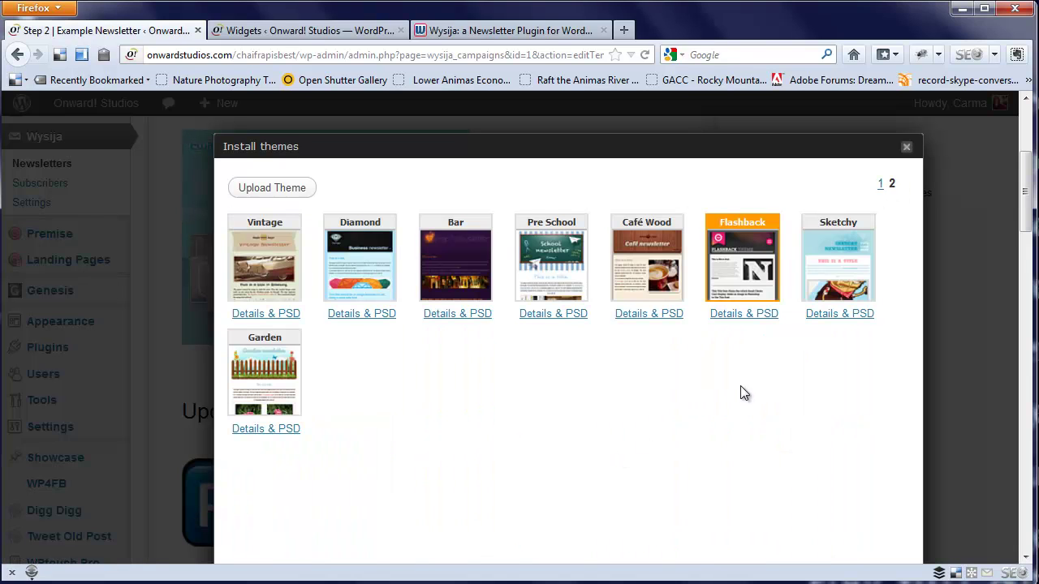
click(907, 149)
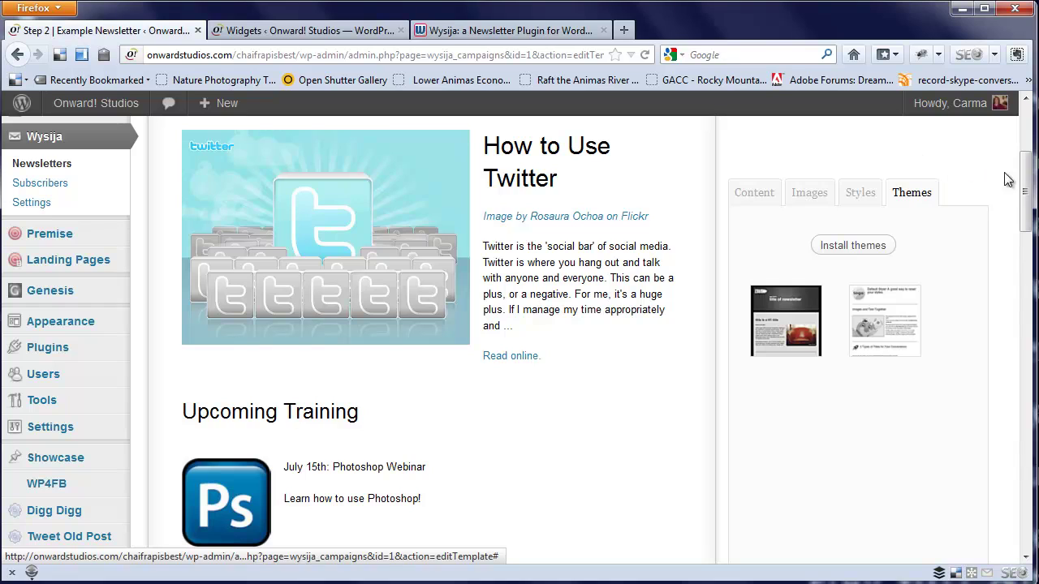
Step: Check the Styles settings, keeping Heading 1 in Arial, then switch to the wysija.com homepage
click(858, 198)
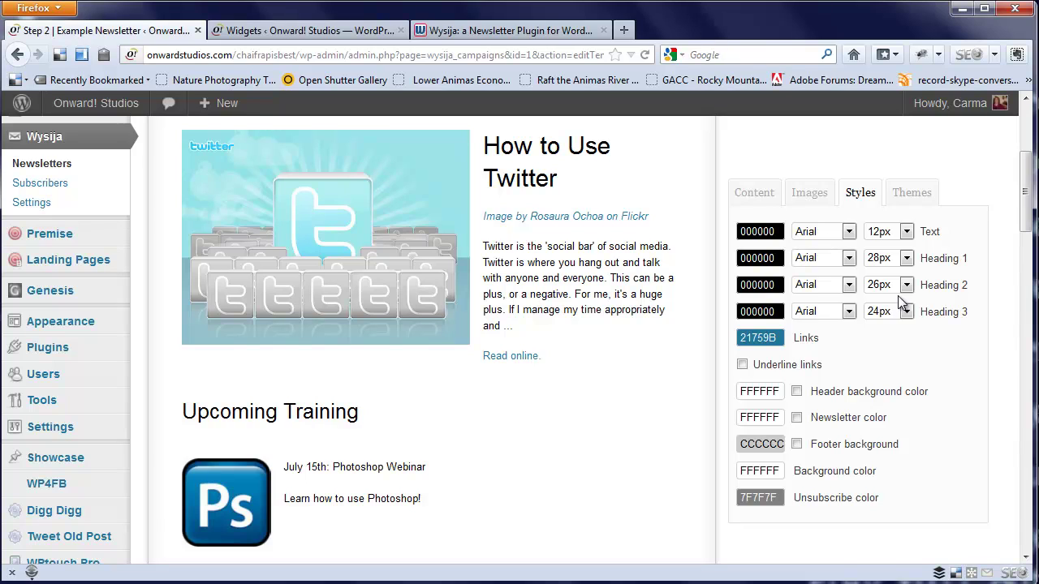
click(850, 258)
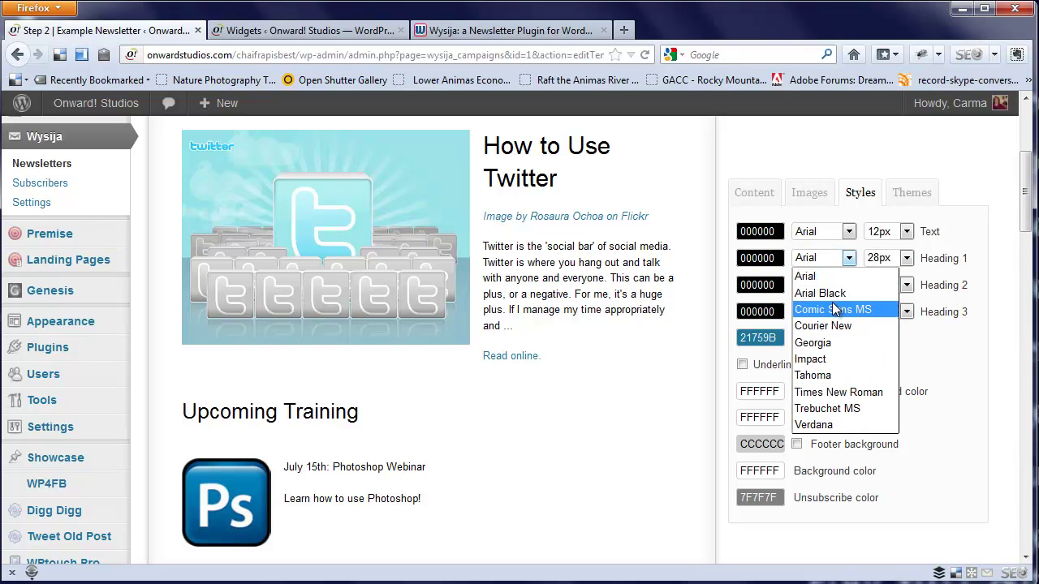
click(938, 338)
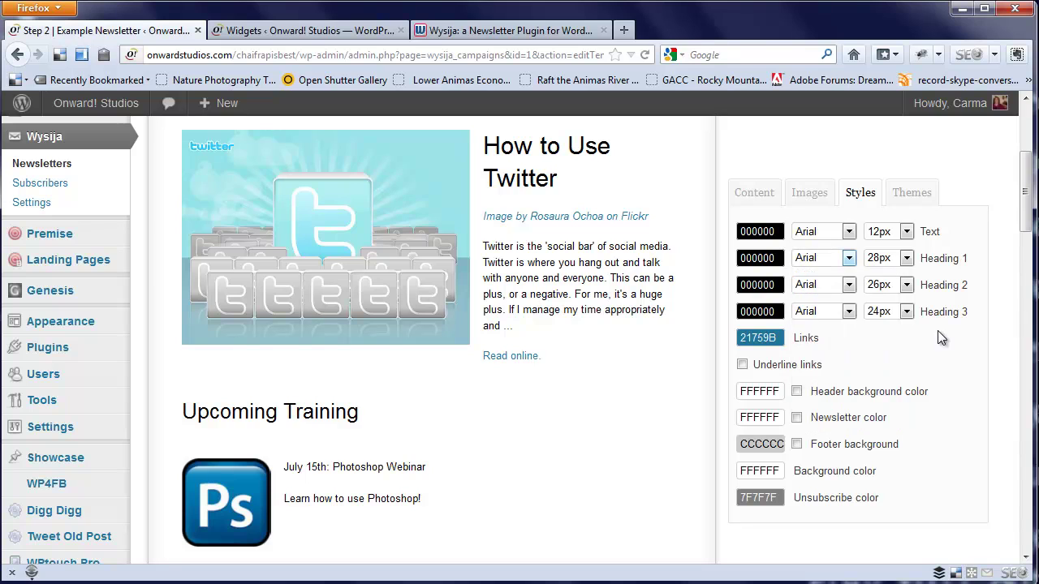
drag(1022, 216, 1023, 189)
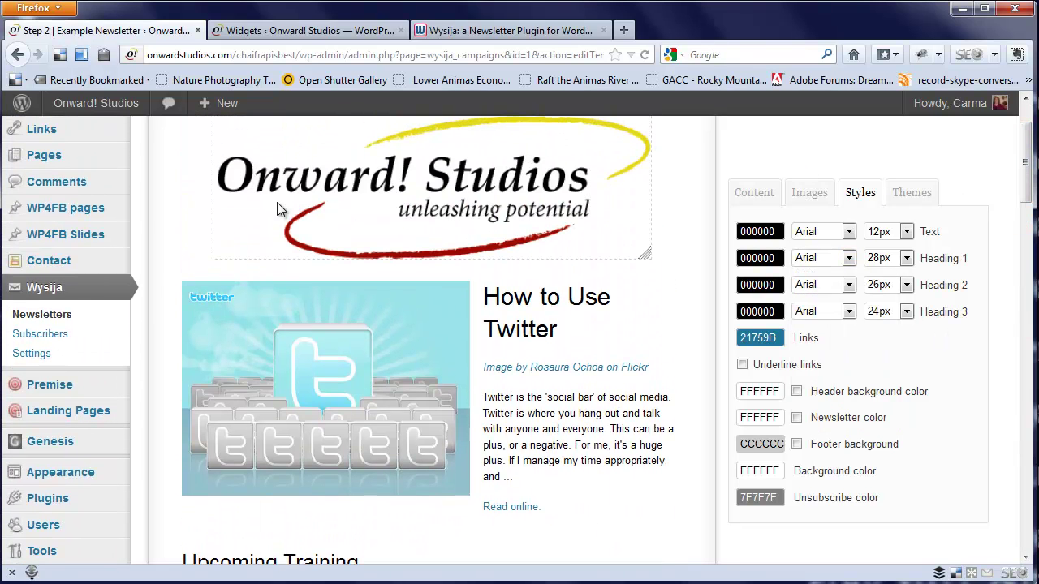
click(448, 31)
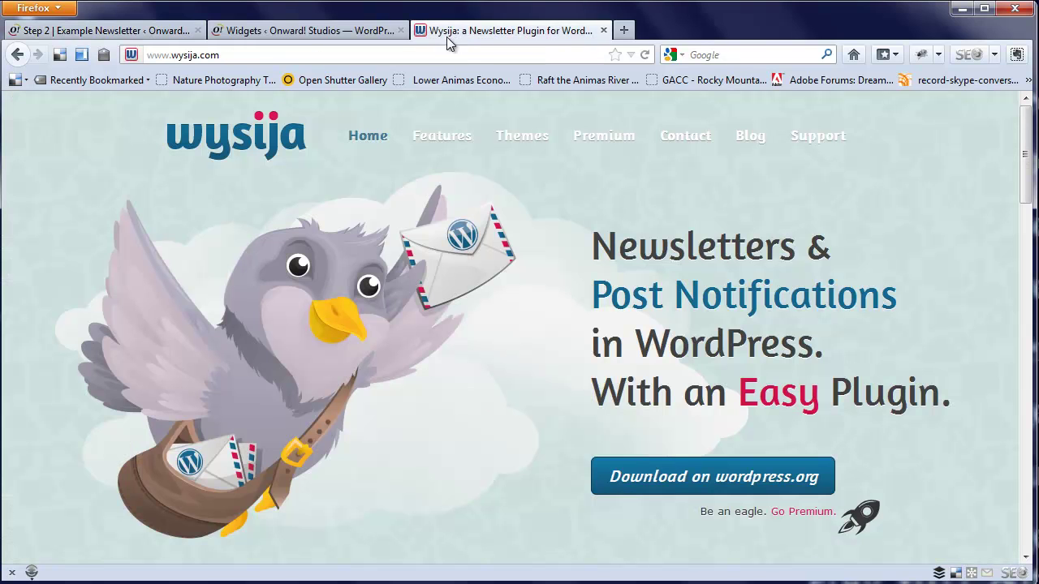